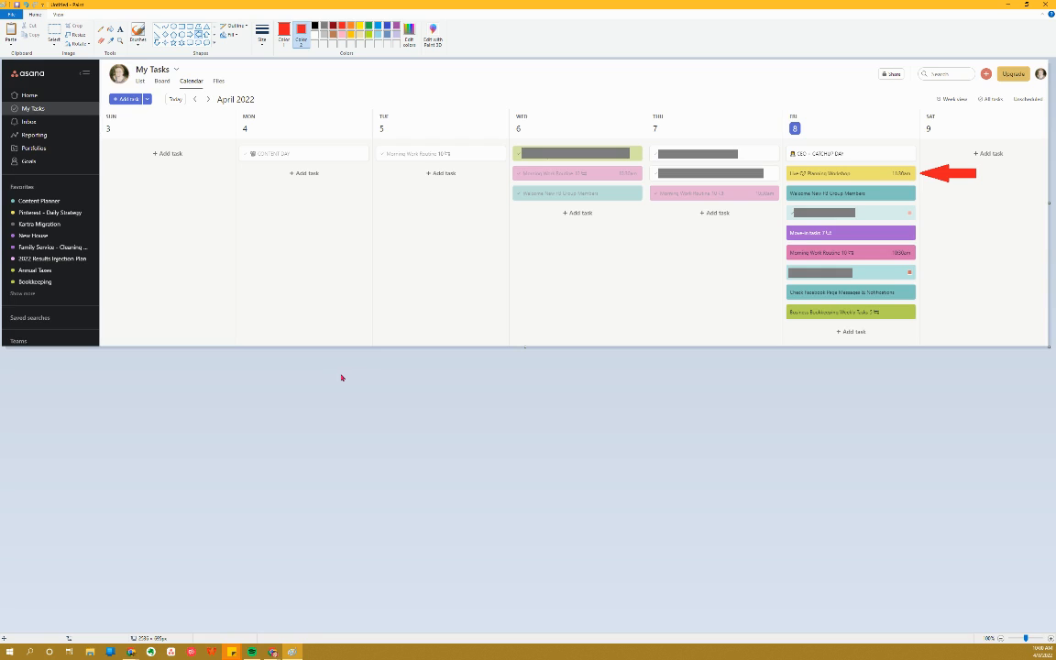
# Switch to the Zapier editor and review the Google Calendar trigger's calendar selection and the test event's data.
pyautogui.press('super+shift+s')
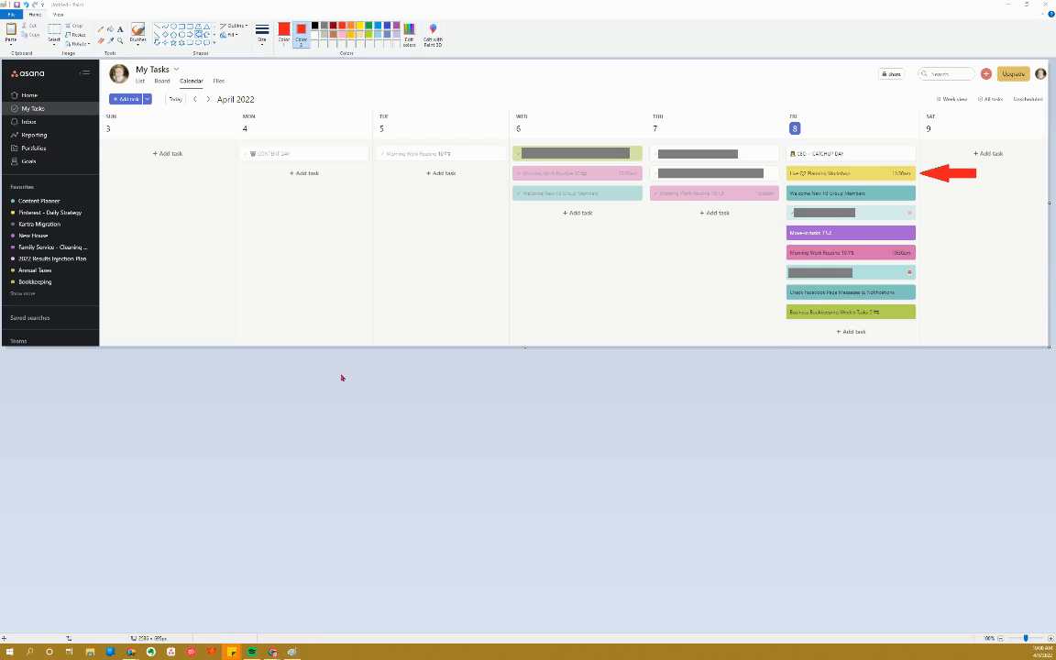
pyautogui.hotkey('alt', 'Tab')
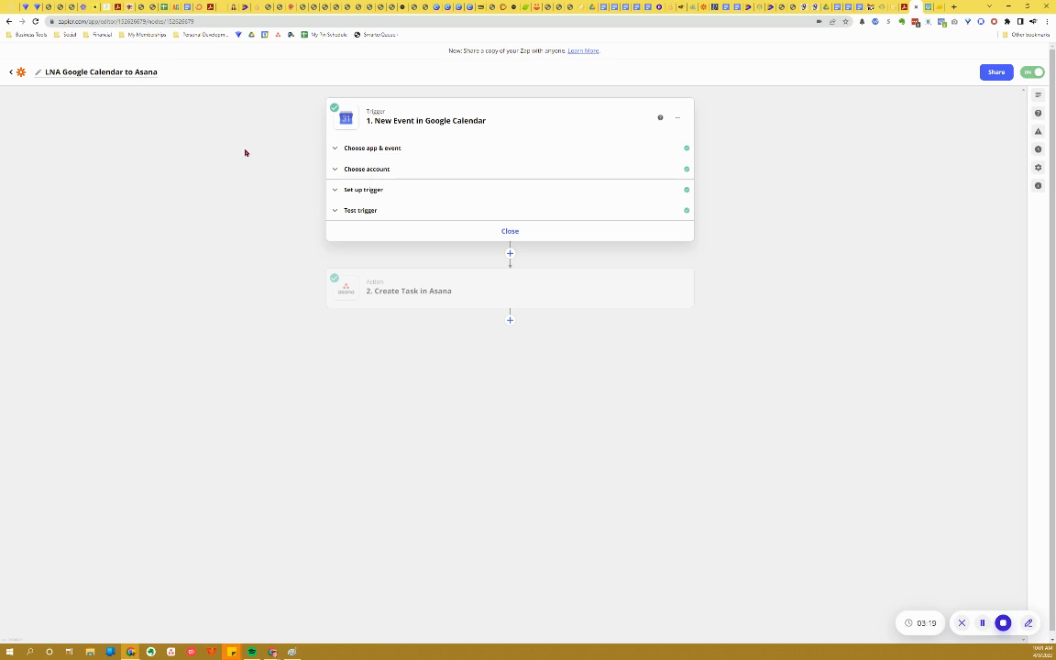
pyautogui.moveTo(374, 120); pyautogui.dragTo(487, 120)
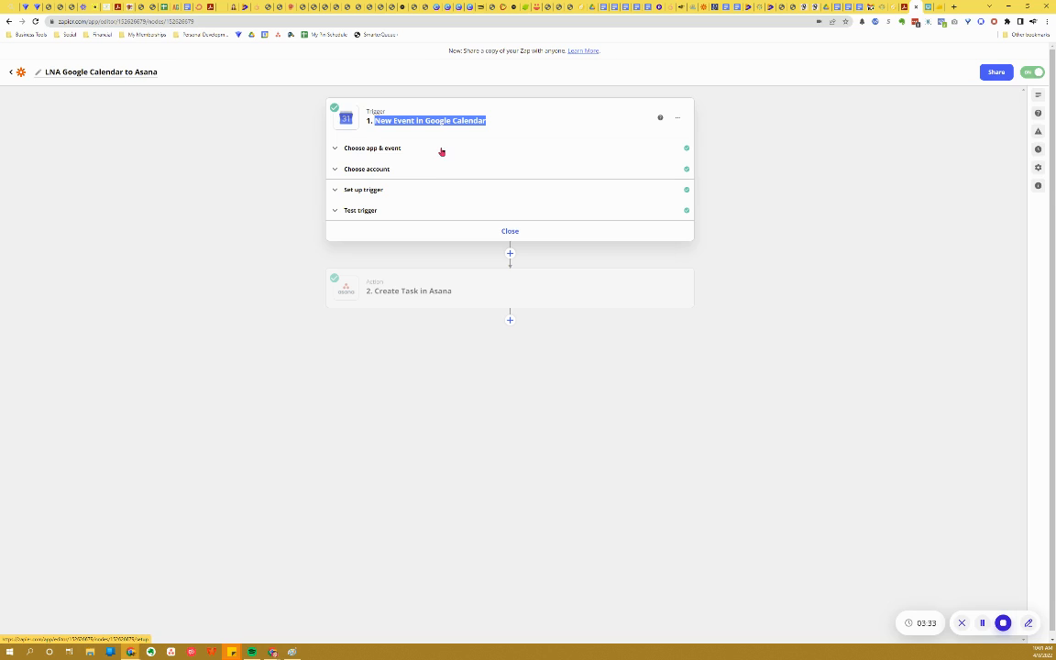
pyautogui.click(507, 125)
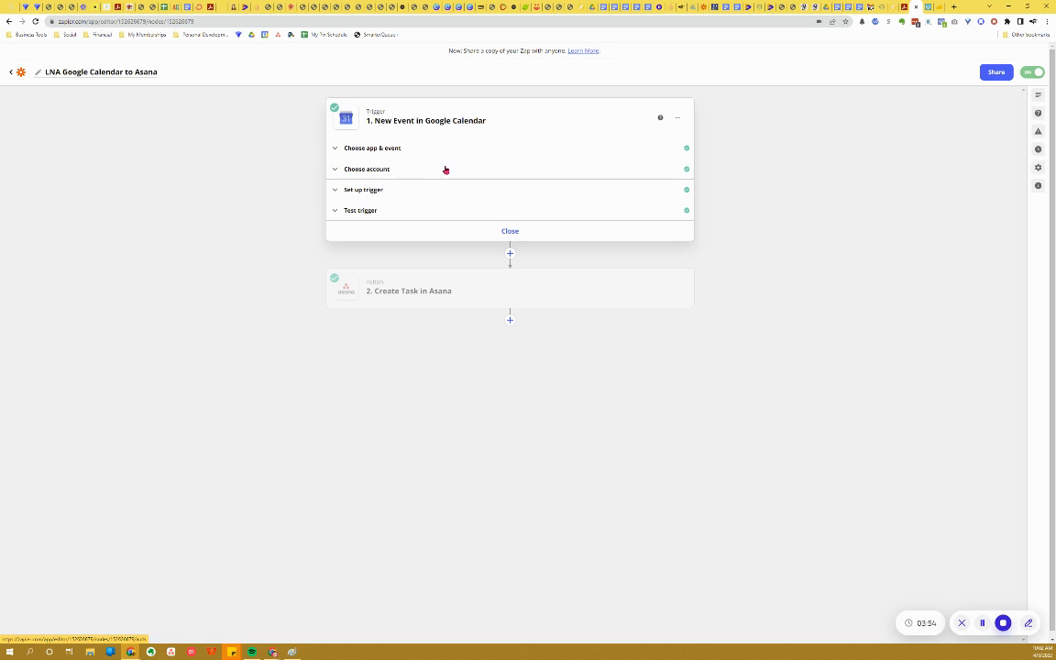
pyautogui.click(377, 193)
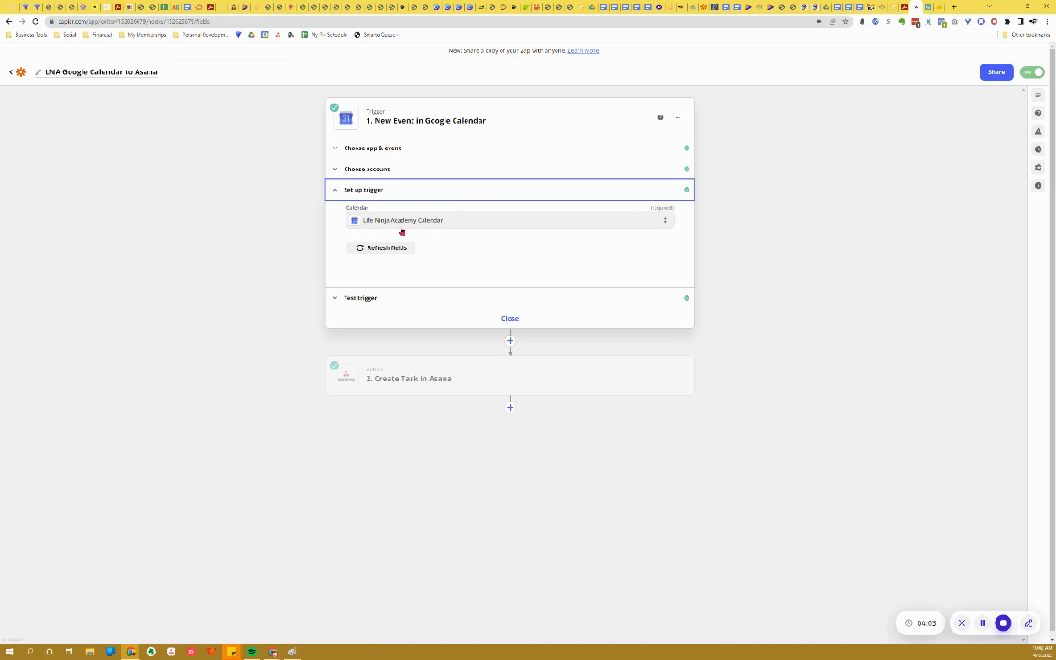
pyautogui.click(417, 299)
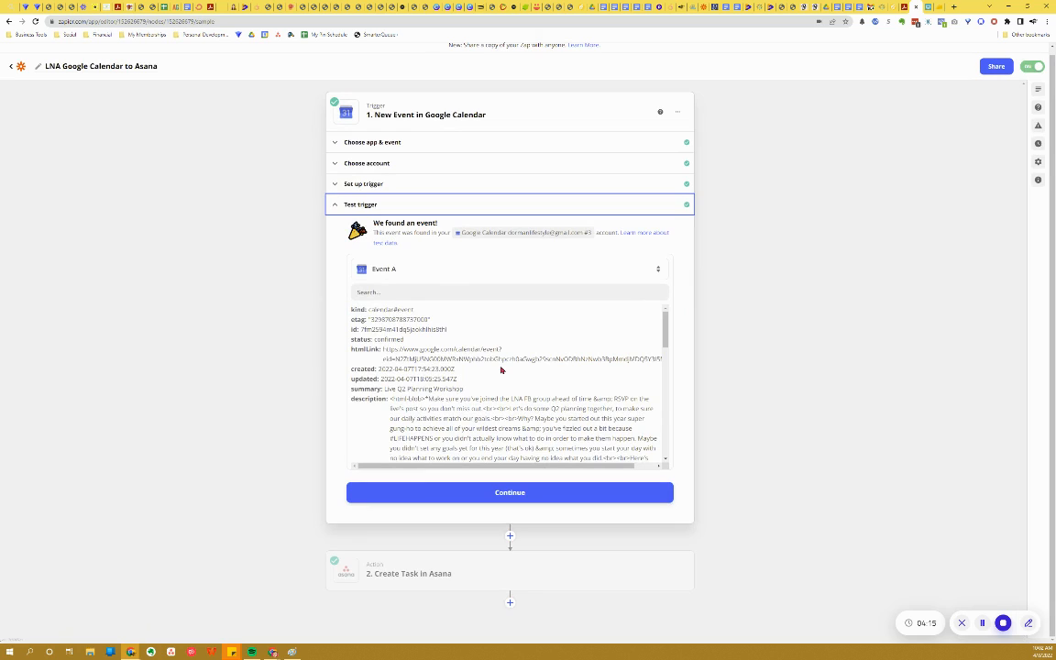
pyautogui.scroll(-2, 501, 369)
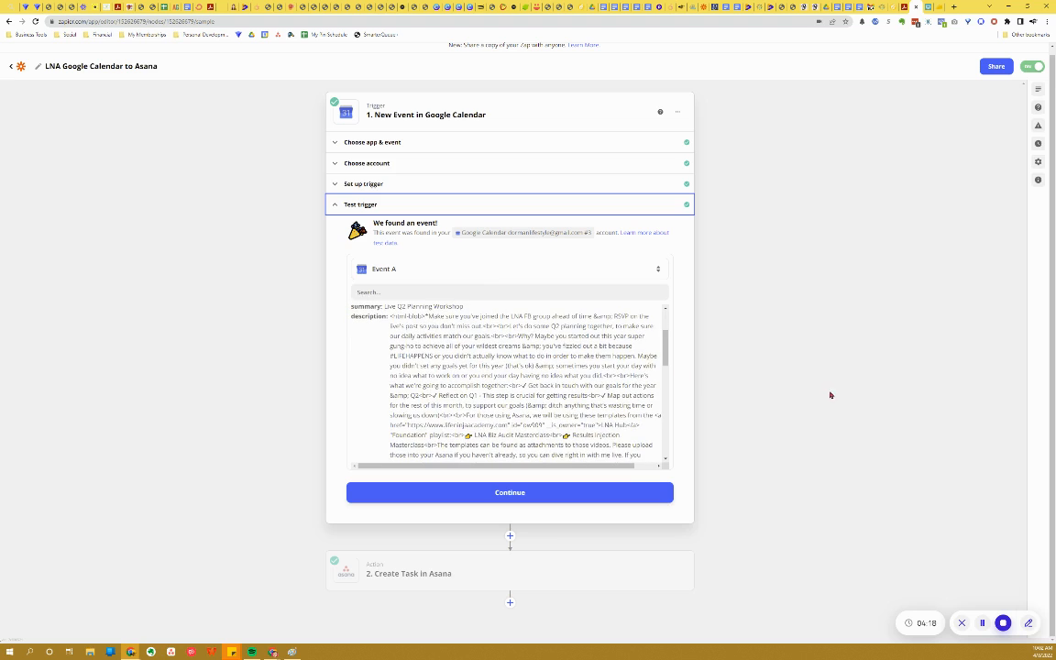
# Open the Create Task in Asana action and examine its setup fields, from the workspace through to the tag.
pyautogui.click(557, 571)
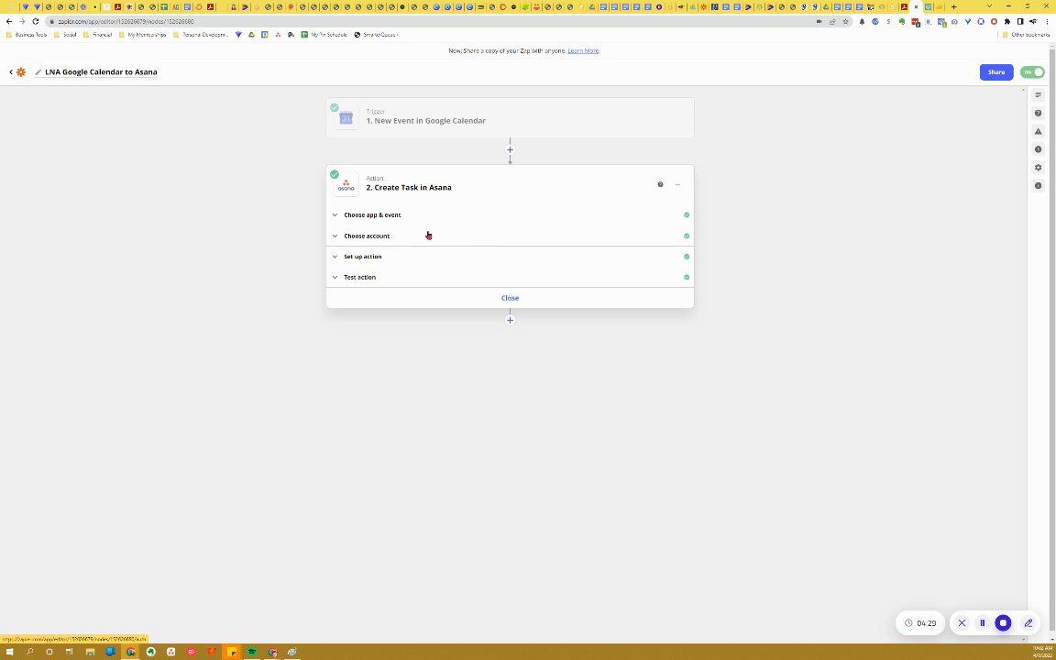
pyautogui.click(413, 261)
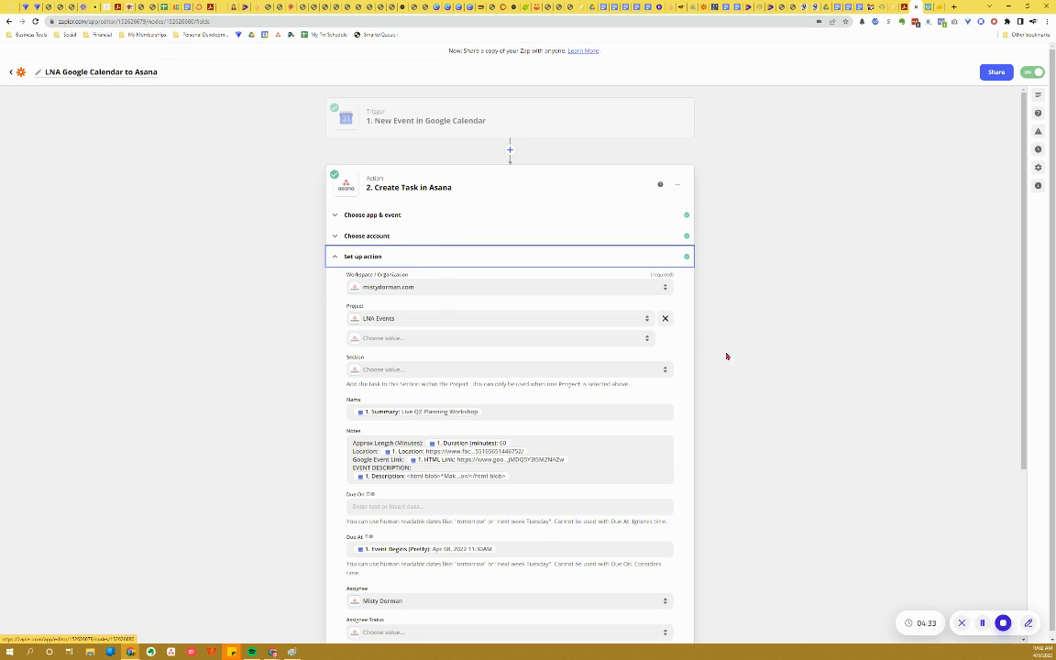
pyautogui.scroll(-2, 743, 358)
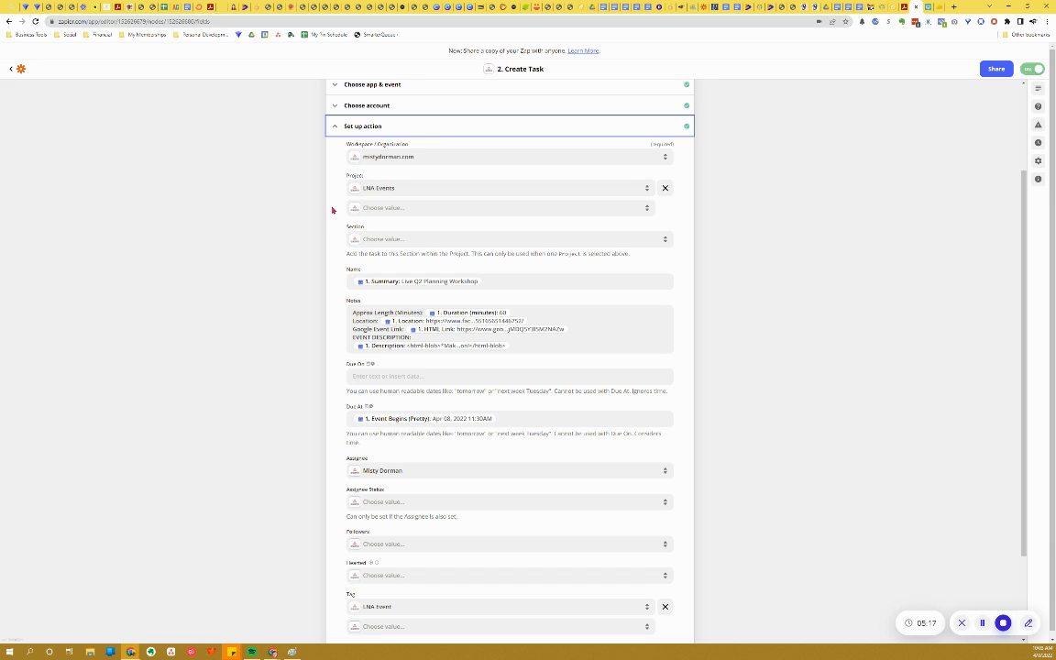
pyautogui.scroll(-1, 334, 214)
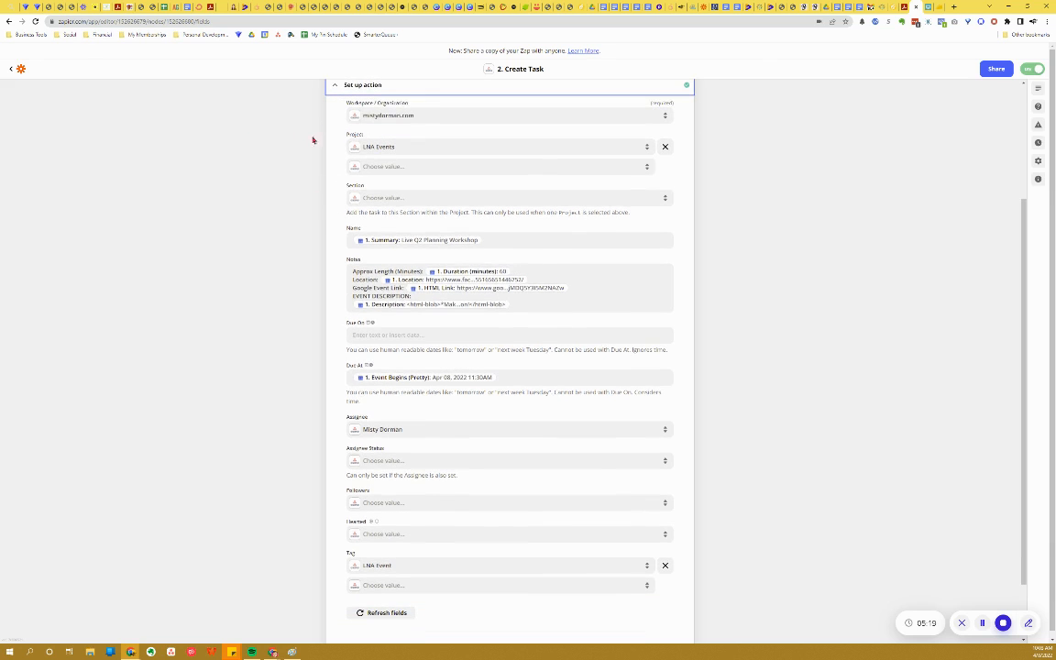
pyautogui.scroll(-1, 367, 247)
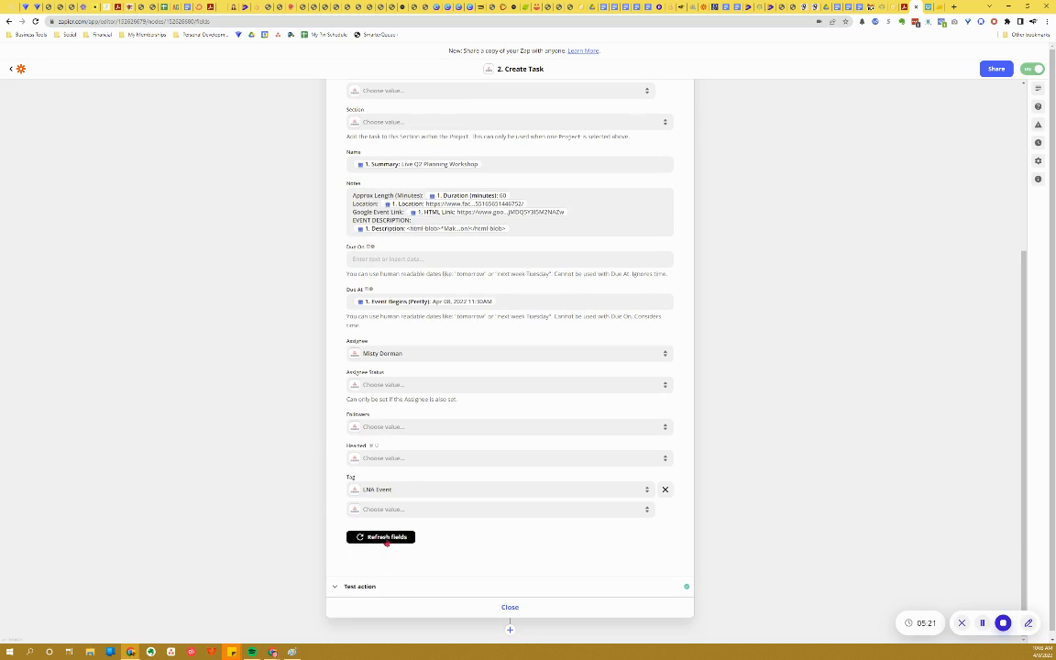
pyautogui.scroll(5, 297, 444)
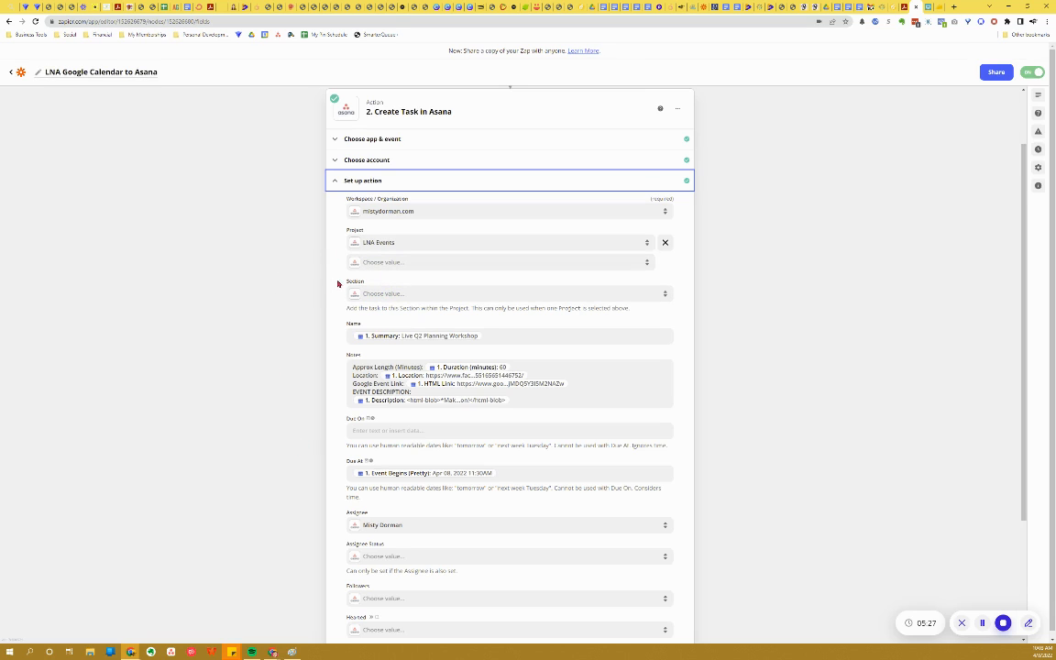
pyautogui.scroll(-1, 337, 294)
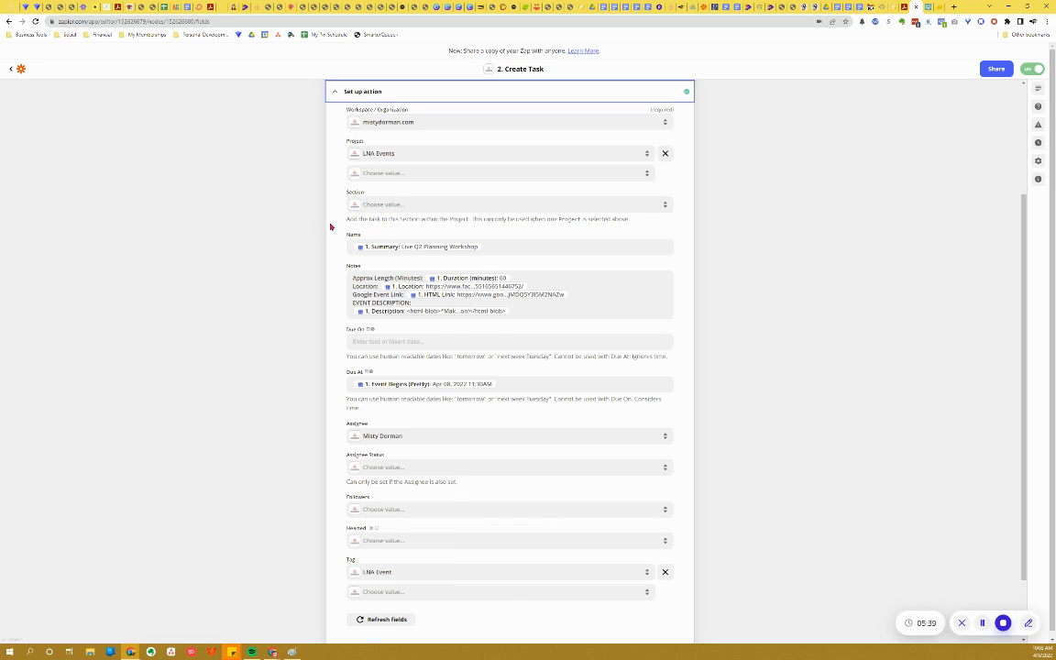
pyautogui.scroll(-2, 331, 226)
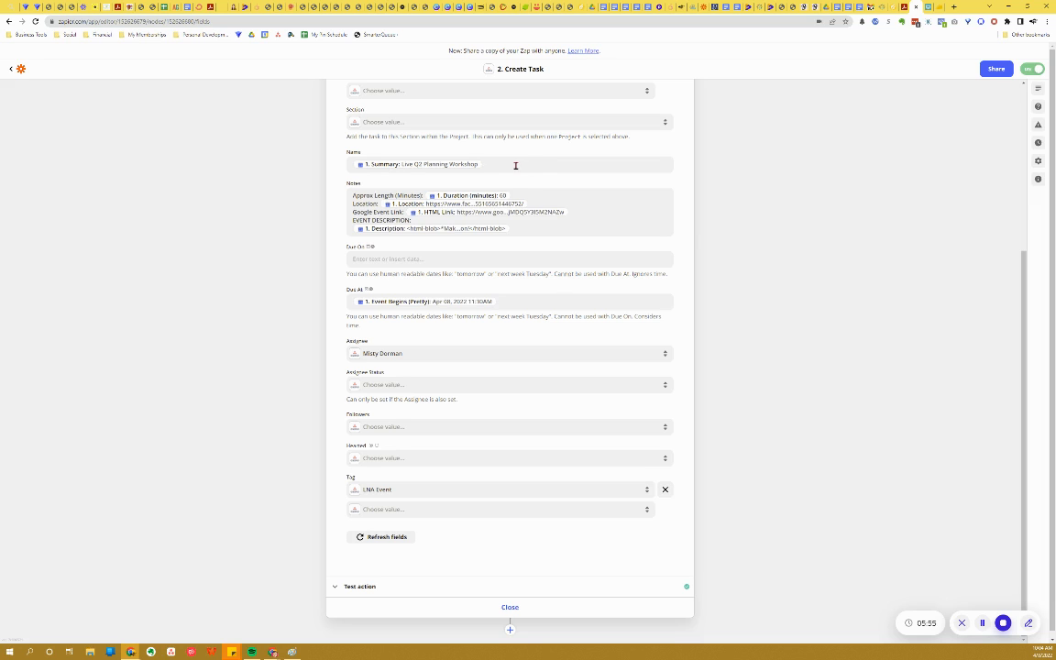
pyautogui.scroll(5, 511, 164)
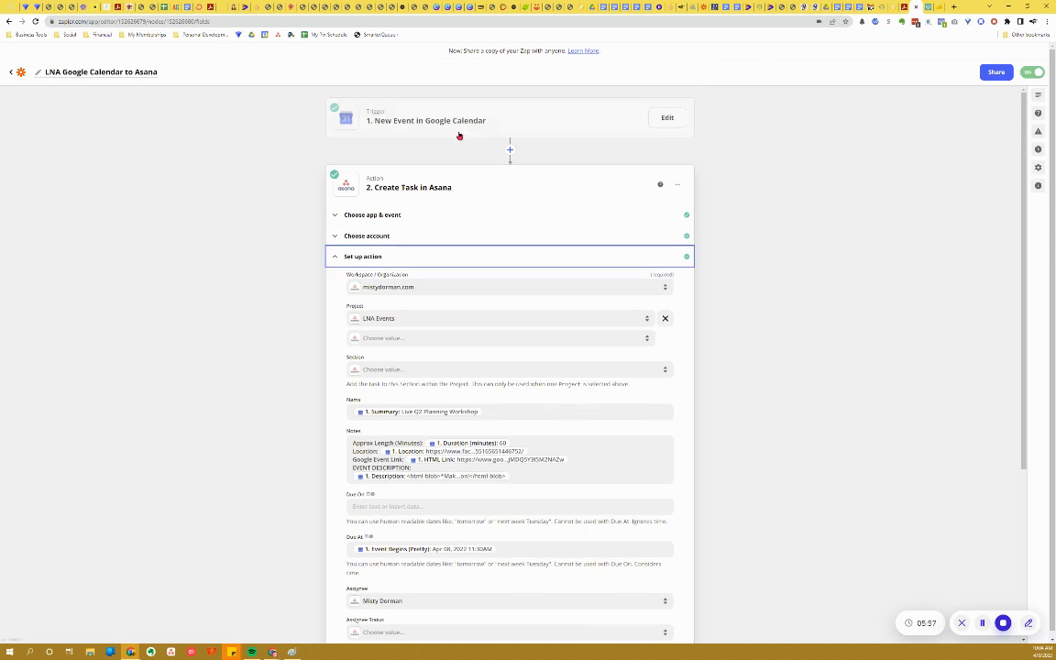
pyautogui.scroll(-1, 523, 331)
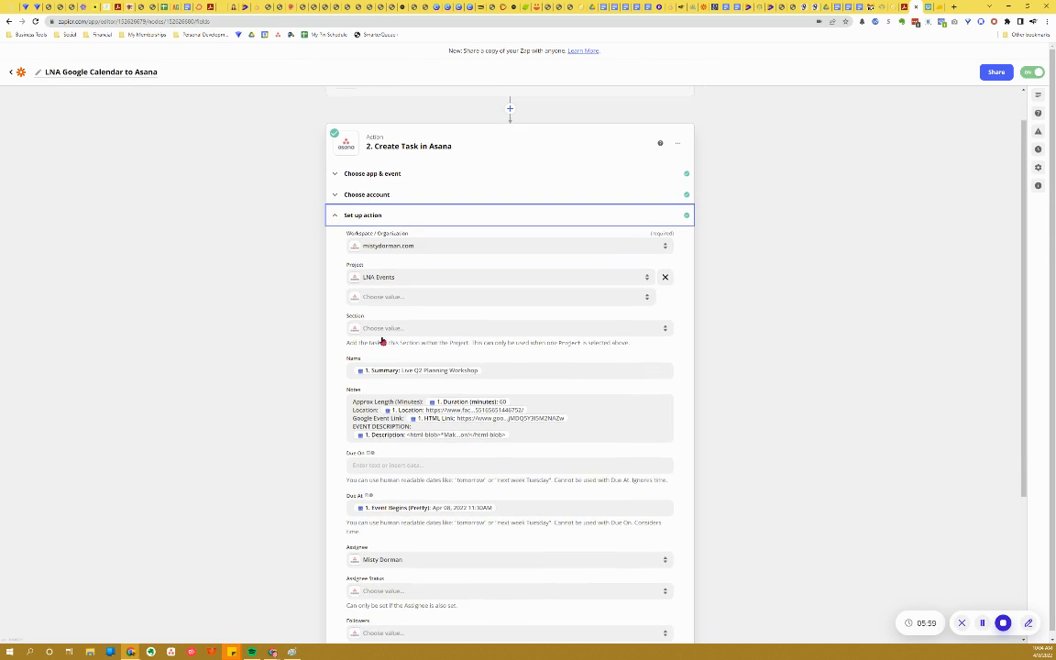
pyautogui.scroll(-3, 545, 330)
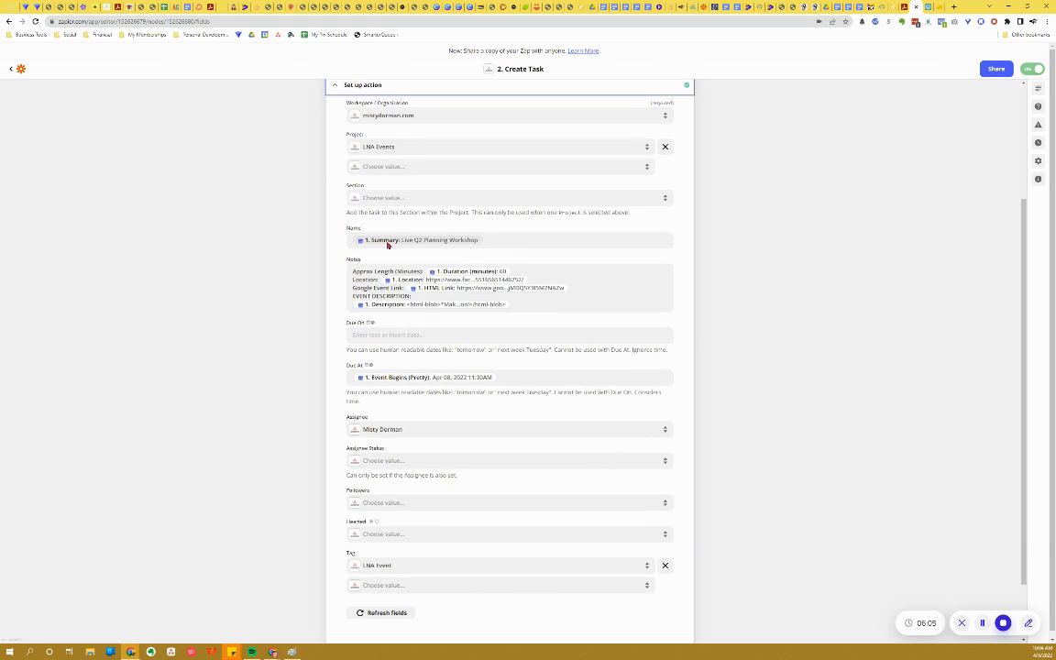
# Look through all the Google Calendar event data that can be inserted into the task's Name field.
pyautogui.click(514, 240)
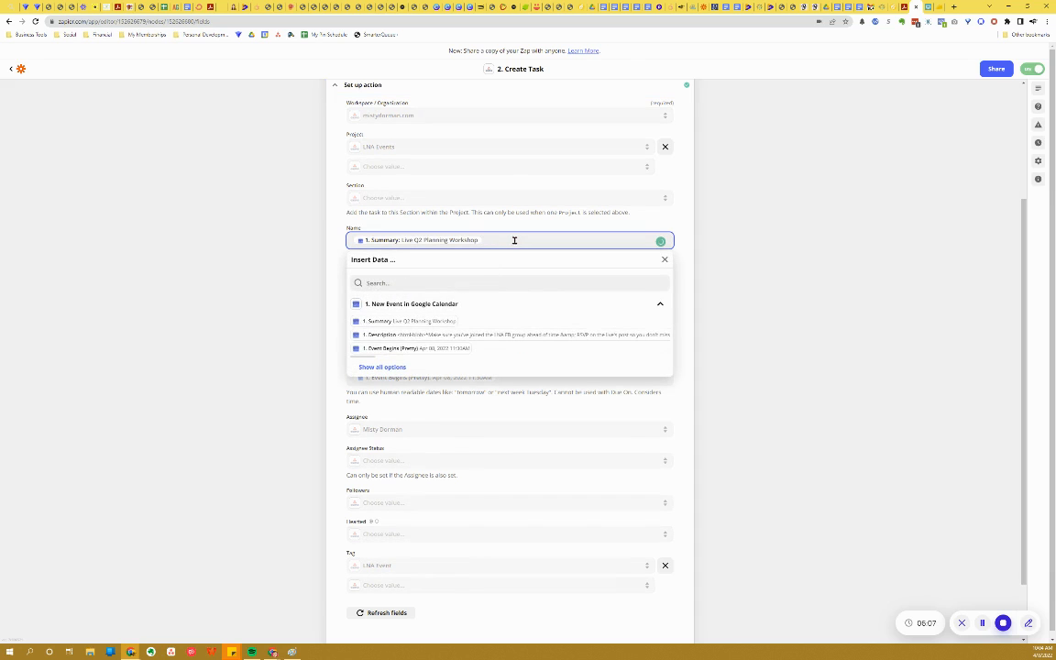
pyautogui.scroll(-1, 448, 324)
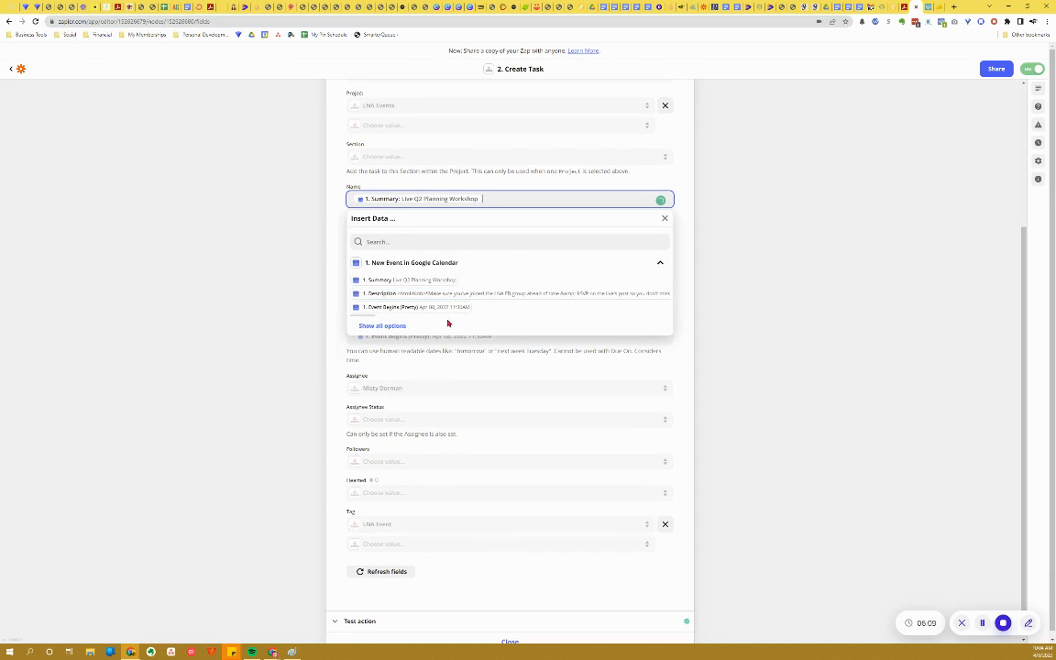
pyautogui.click(391, 328)
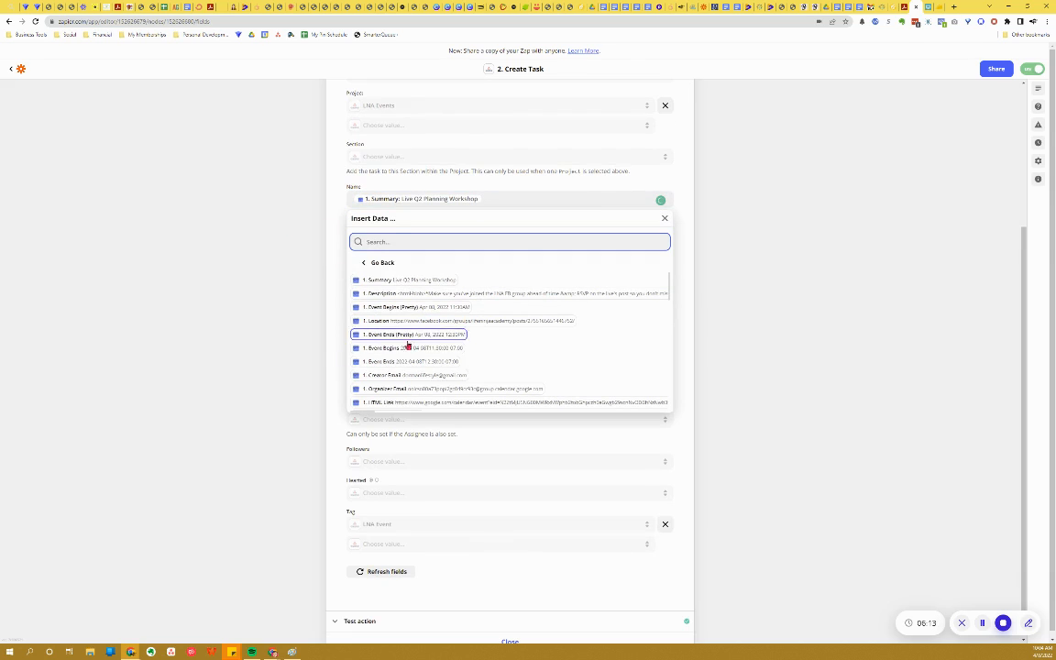
pyautogui.scroll(-4, 410, 337)
pyautogui.scroll(-8, 413, 338)
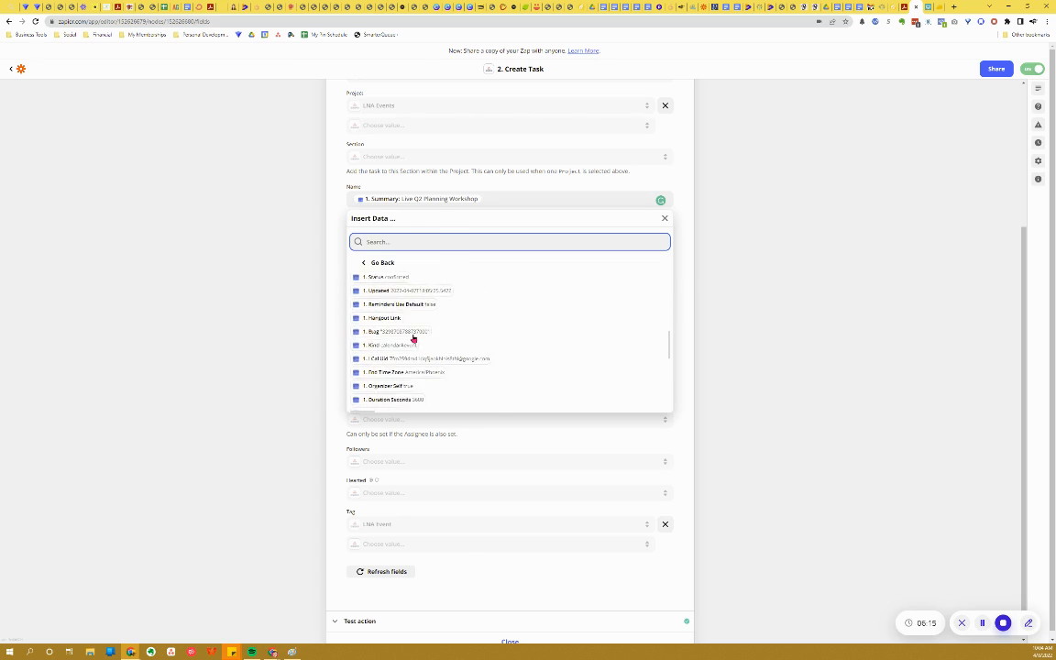
pyautogui.scroll(10, 412, 337)
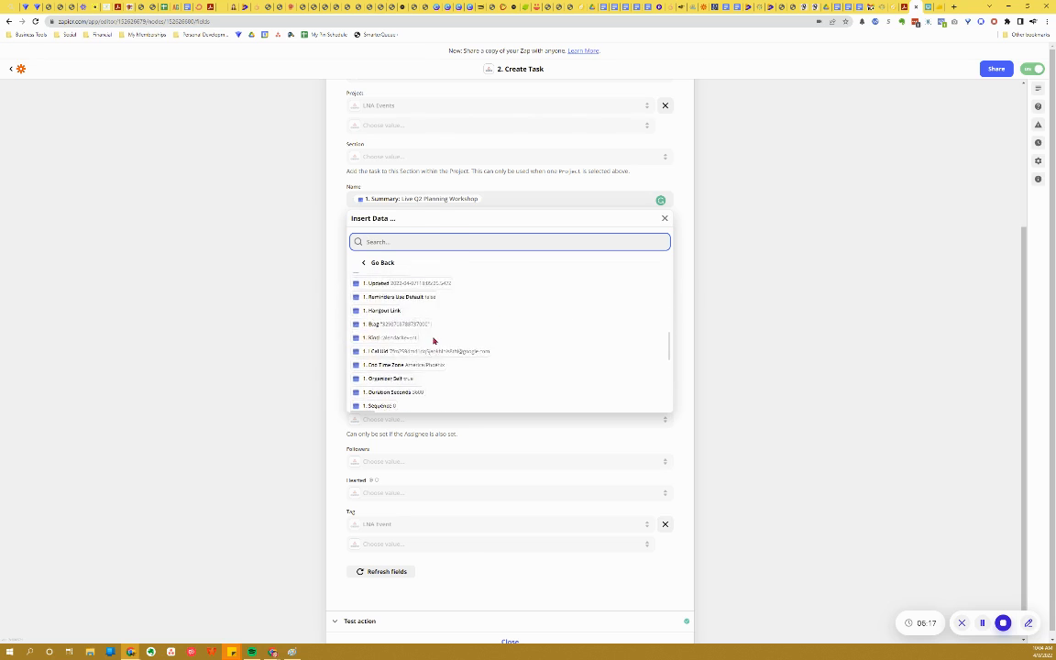
pyautogui.click(340, 250)
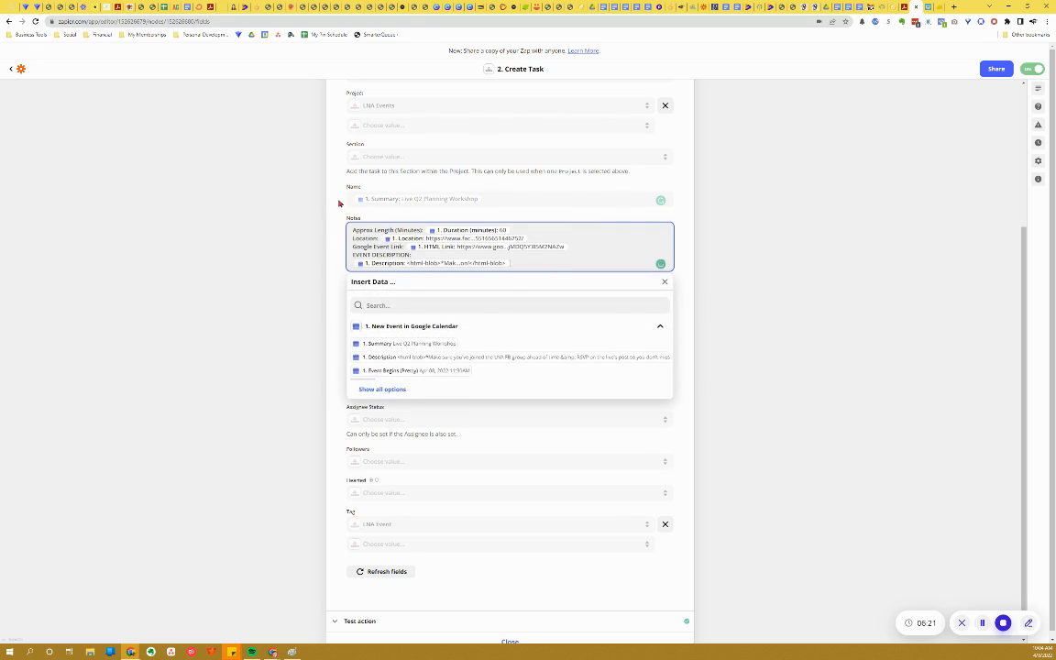
# Add the prefix "LNA Event:" before the event summary in the task's Name field.
pyautogui.click(391, 201)
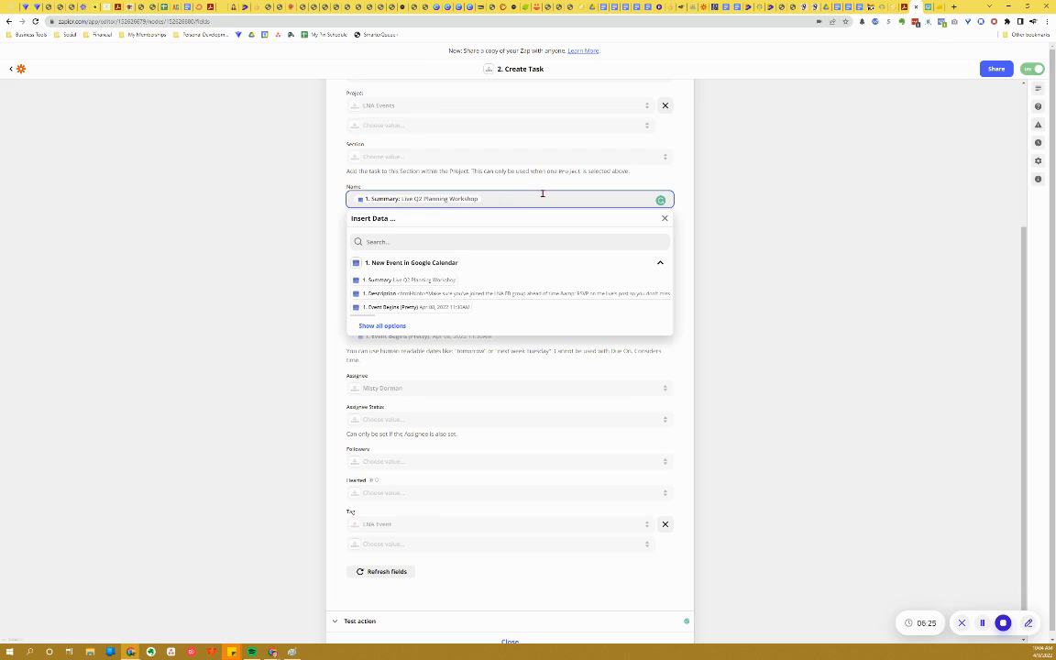
pyautogui.write('LNA Event:')
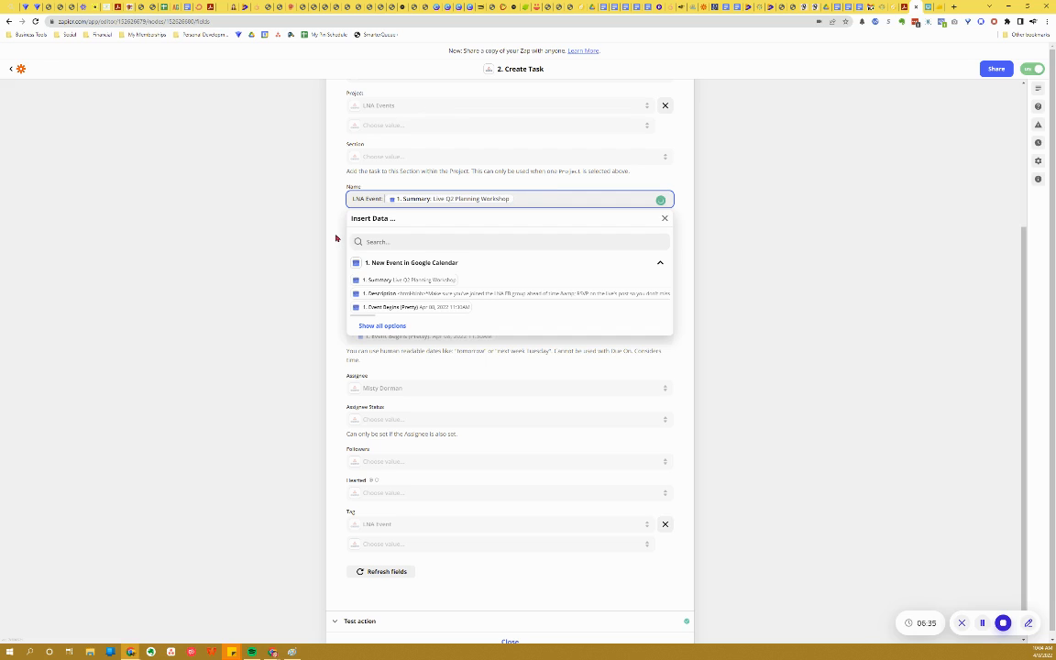
pyautogui.press('Tab')
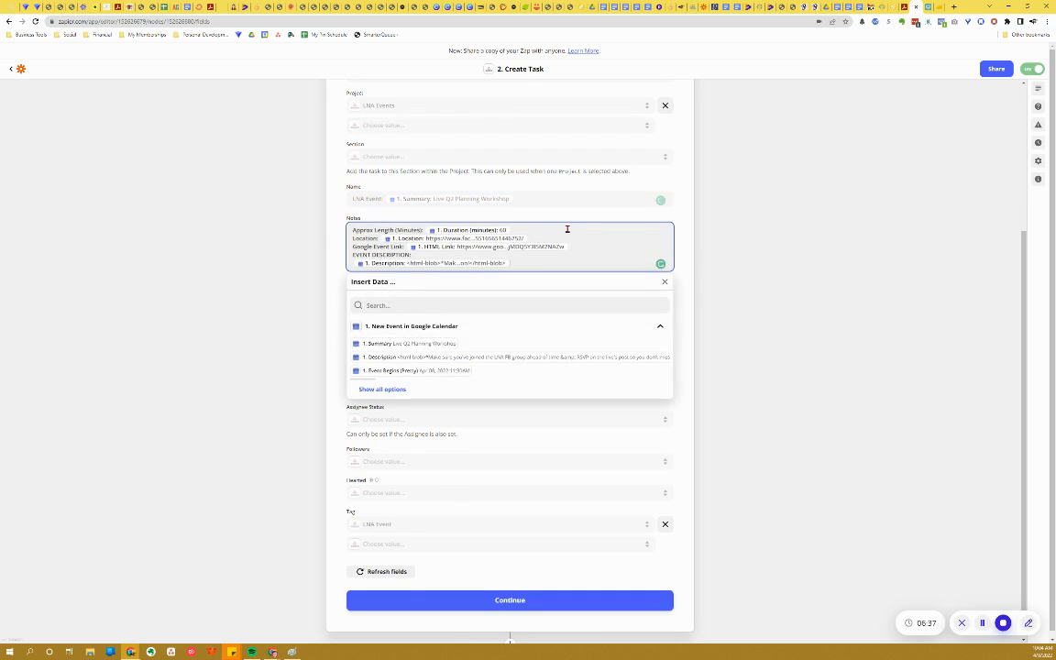
# Examine the Notes field's labels for approximate length, location, Google event link and event description, along with their mapped calendar data.
pyautogui.click(566, 228)
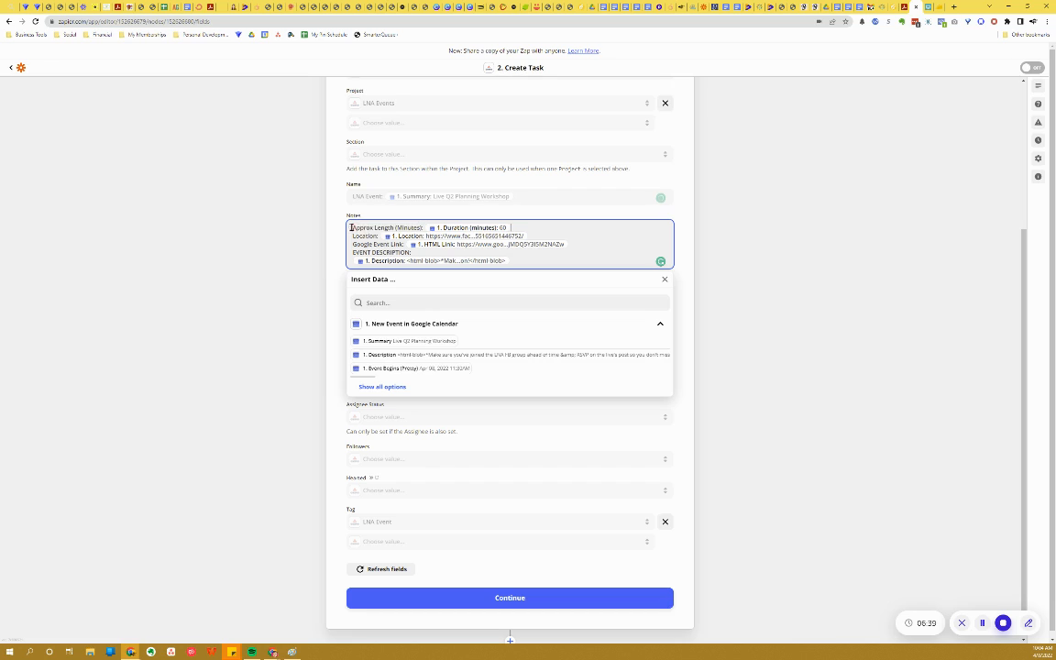
pyautogui.moveTo(350, 227); pyautogui.dragTo(422, 226)
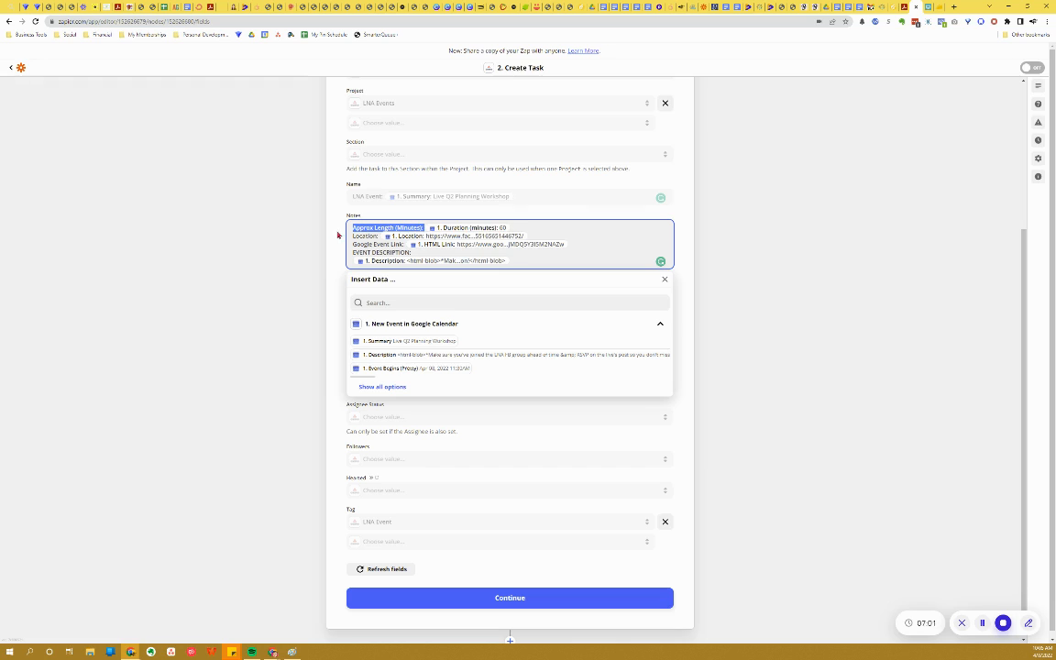
pyautogui.moveTo(354, 237); pyautogui.dragTo(377, 235)
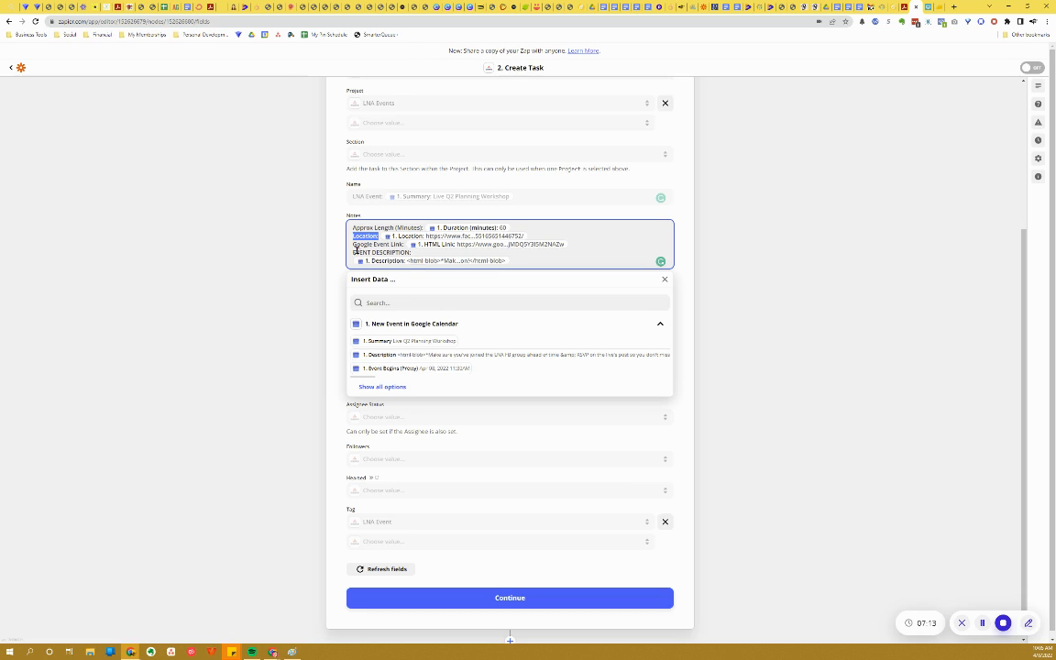
pyautogui.moveTo(353, 244); pyautogui.dragTo(404, 245)
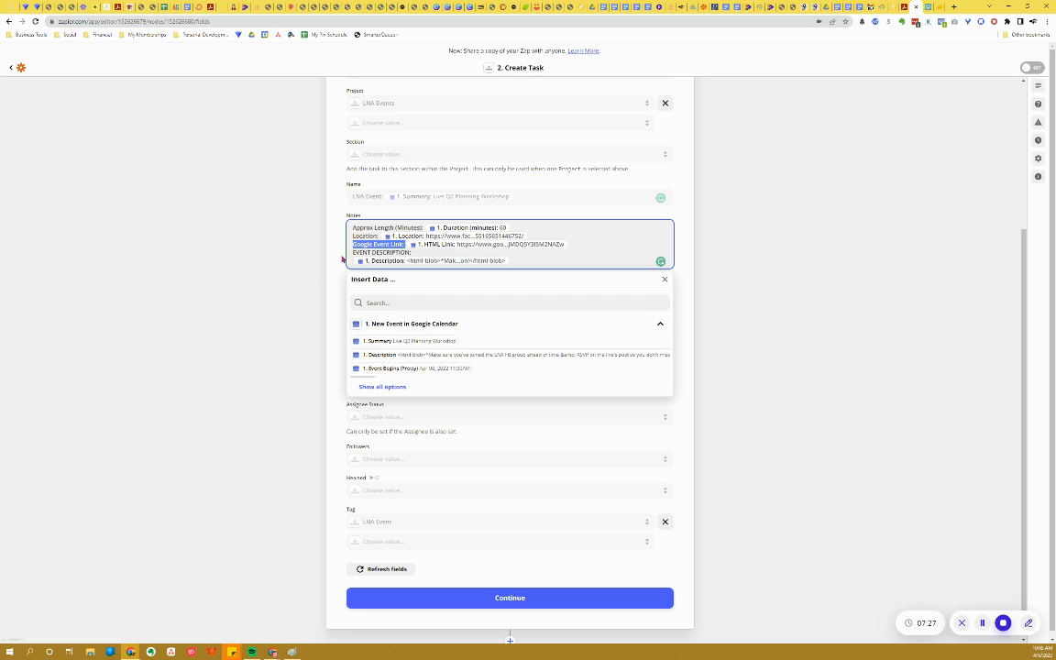
pyautogui.click(351, 253)
pyautogui.moveTo(351, 253); pyautogui.dragTo(416, 251)
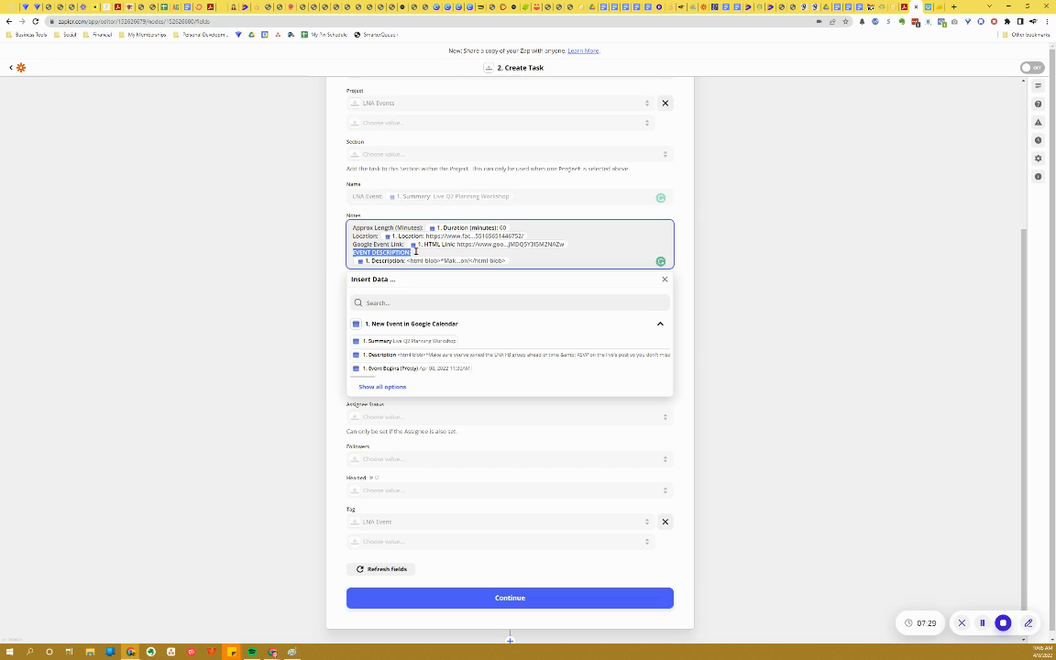
pyautogui.scroll(-1, 429, 264)
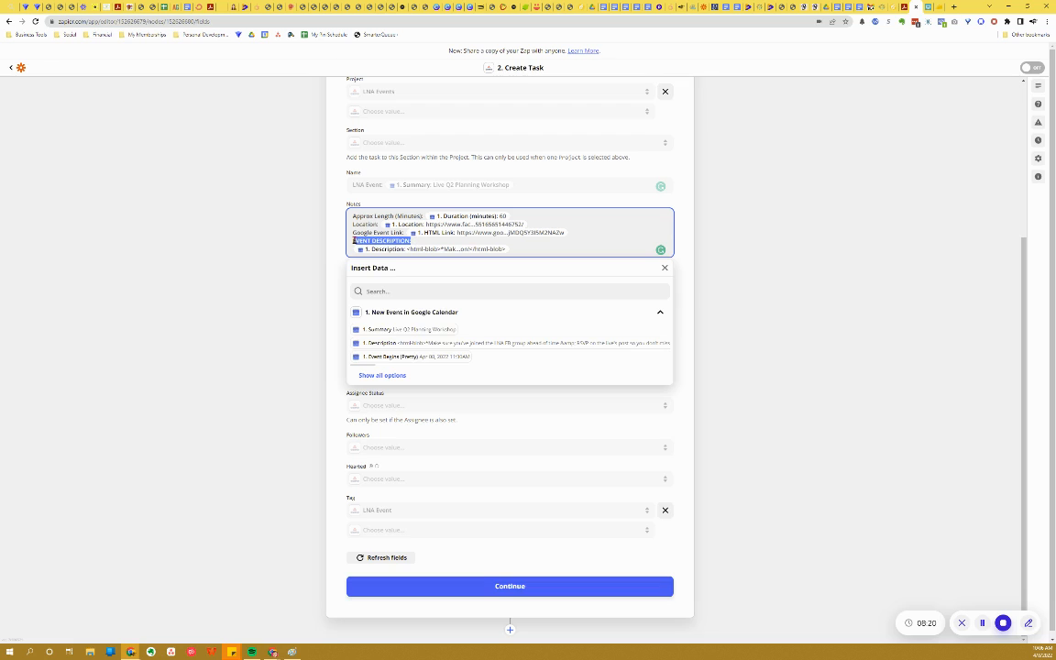
pyautogui.click(532, 249)
pyautogui.click(320, 291)
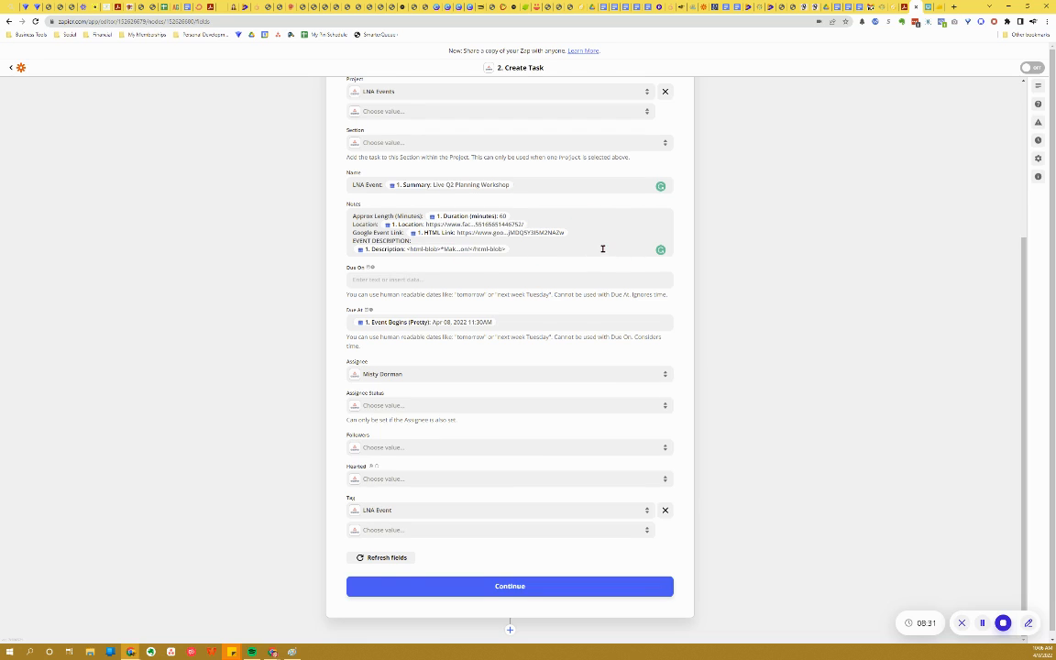
pyautogui.scroll(-1, 603, 246)
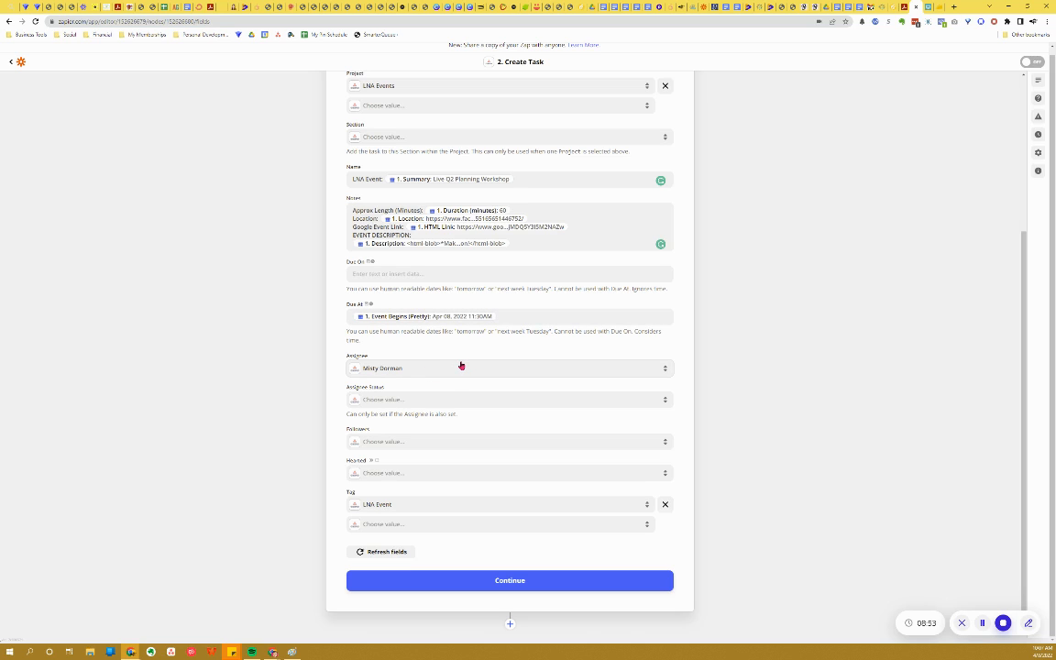
# Compare the Create Task fields, including the assignee and tag, with the highlighted task in the Asana calendar screenshot in Paint.
pyautogui.hotkey('alt', 'Tab')
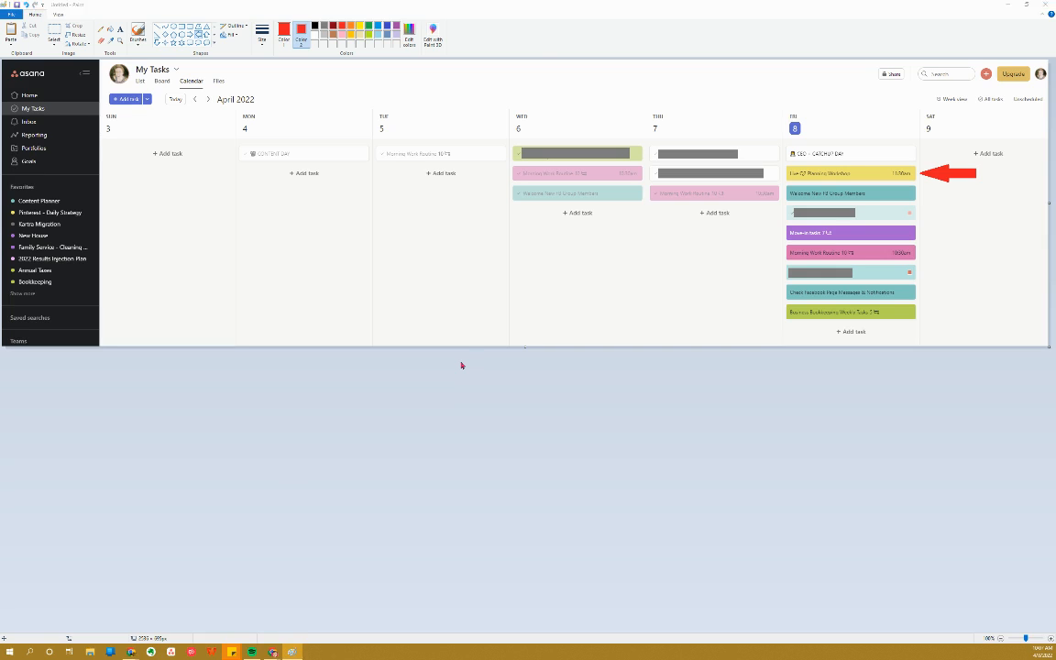
pyautogui.hotkey('alt', 'Tab')
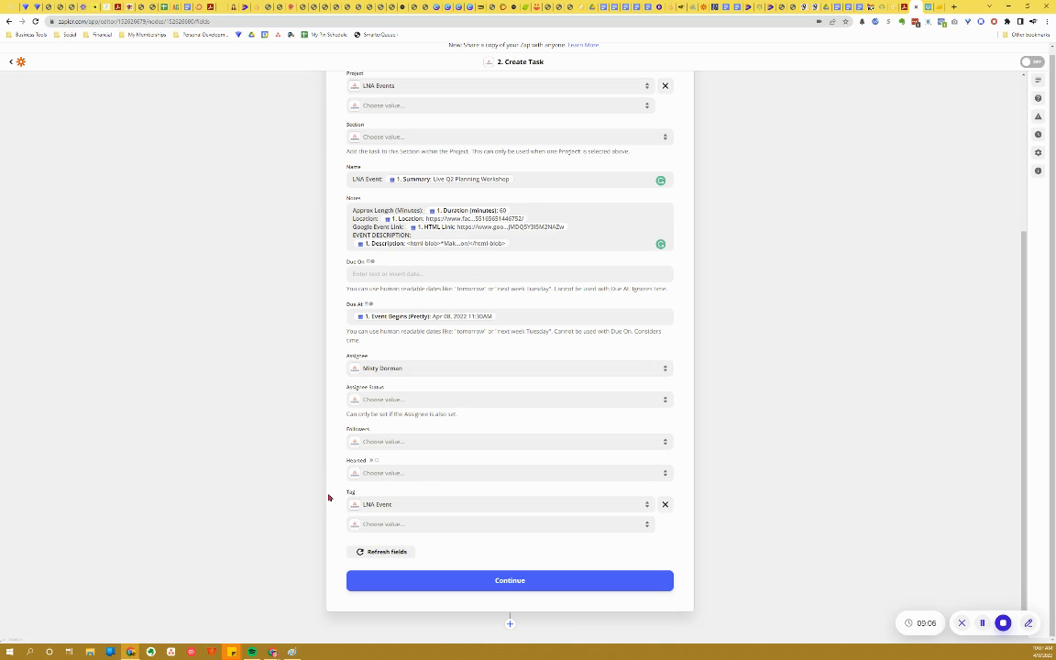
pyautogui.hotkey('alt', 'Tab')
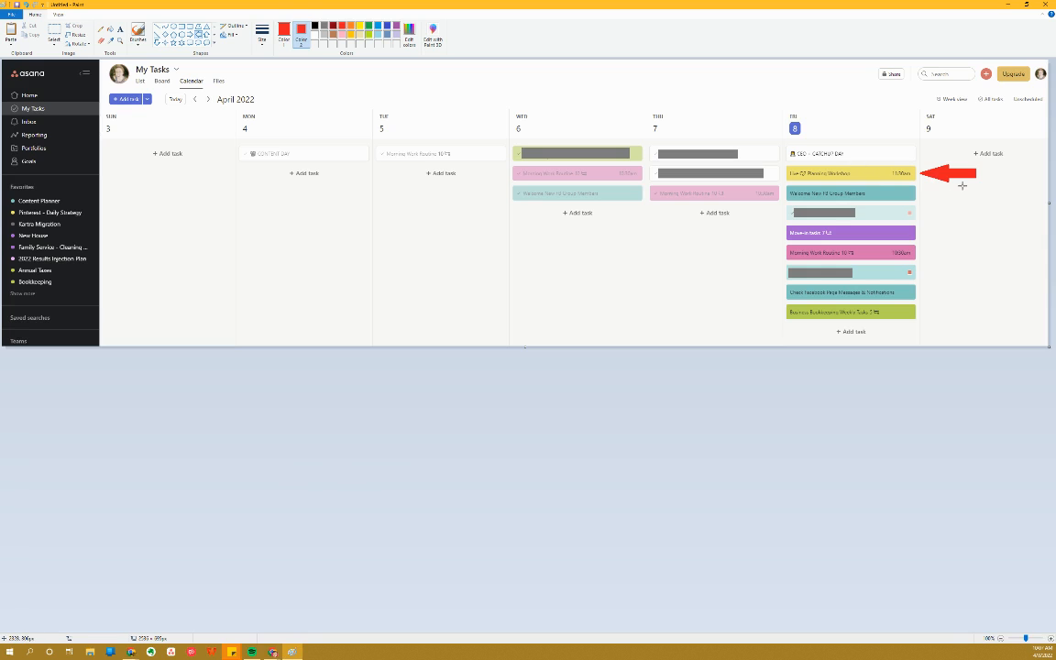
pyautogui.hotkey('alt', 'Tab')
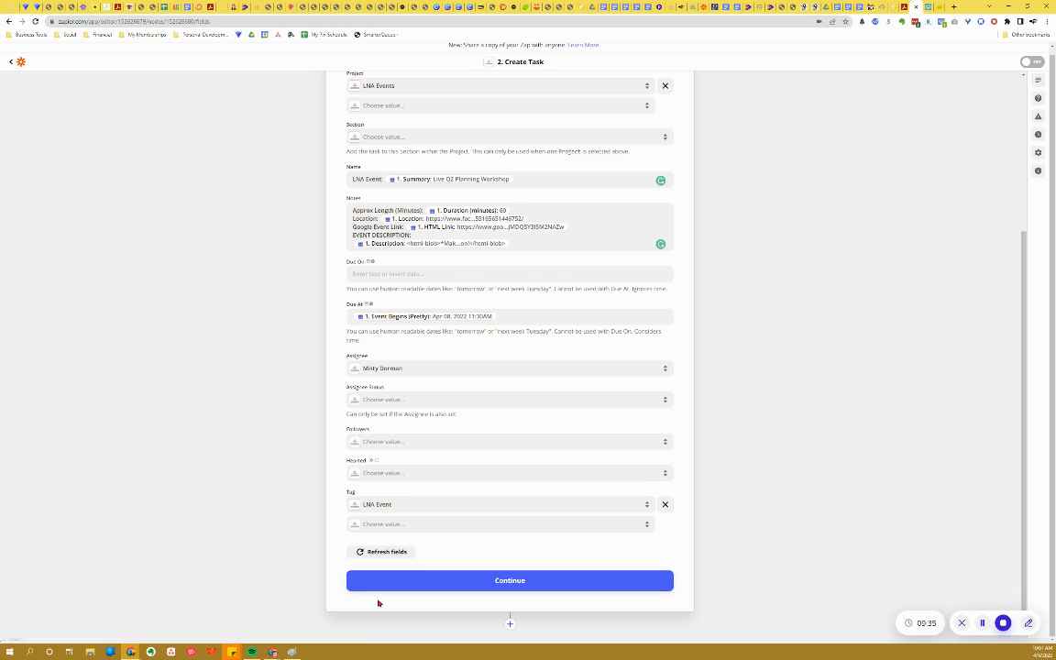
# Continue to the Asana action's test stage and compare the sample task data with the Asana calendar screenshot in Paint.
pyautogui.click(449, 586)
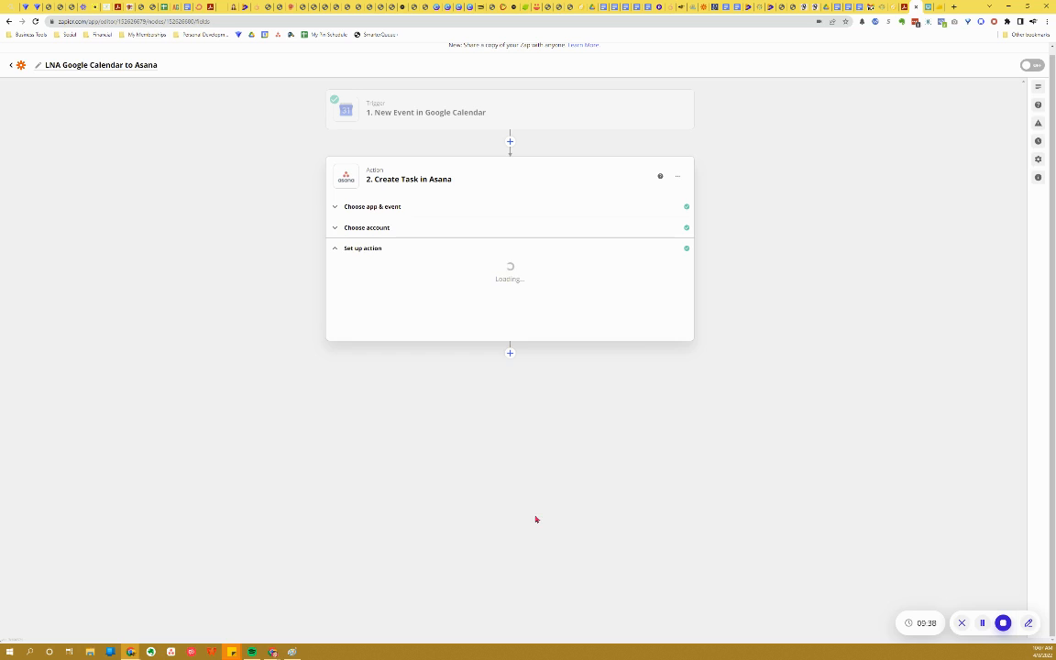
pyautogui.scroll(-1, 643, 505)
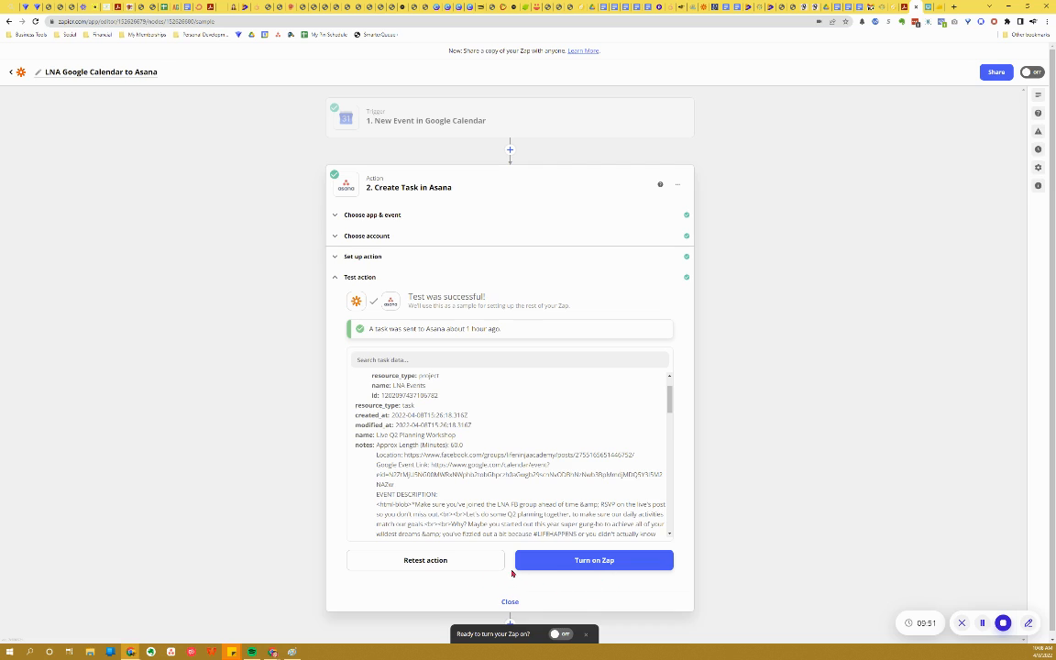
pyautogui.hotkey('alt', 'Tab')
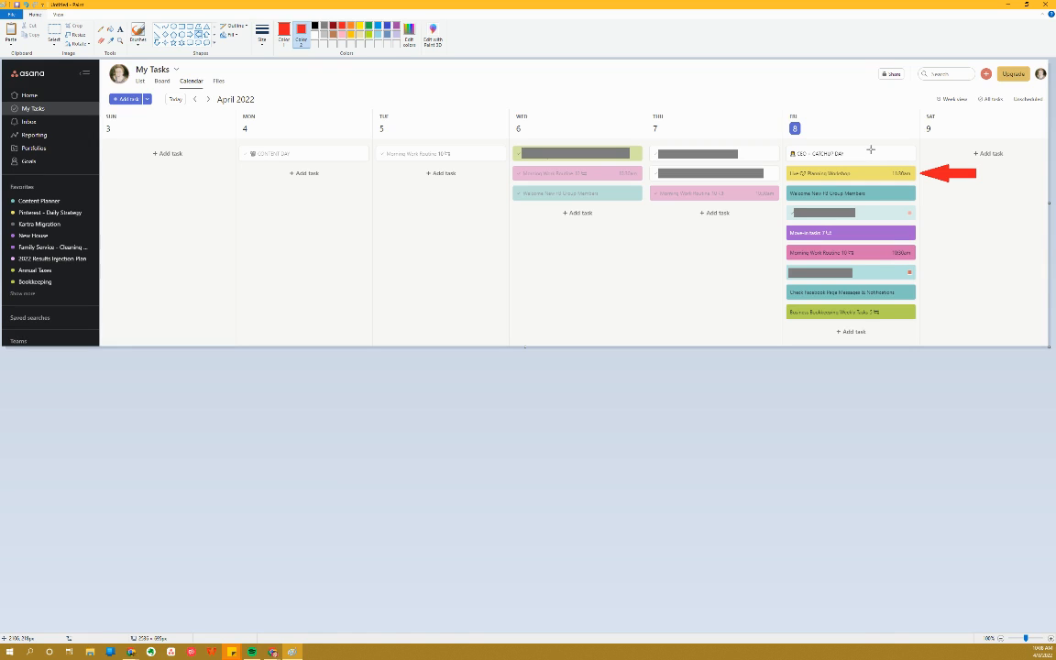
pyautogui.hotkey('alt', 'Tab')
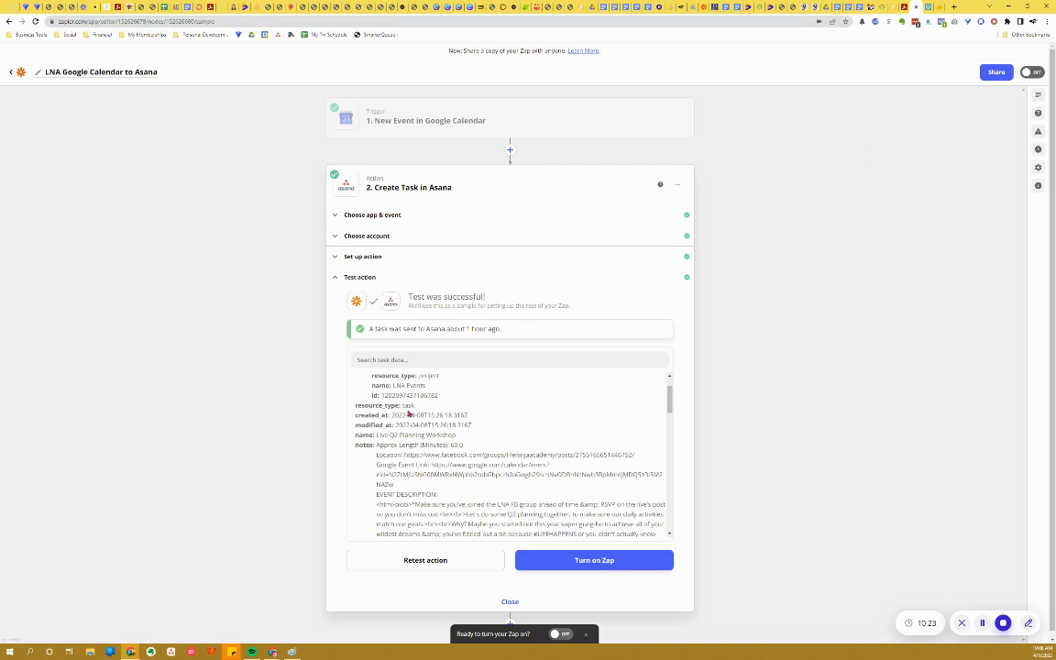
# Reopen the Create Task action's setup and review its fields down to the tag, checking them against the calendar screenshot in Paint.
pyautogui.click(418, 259)
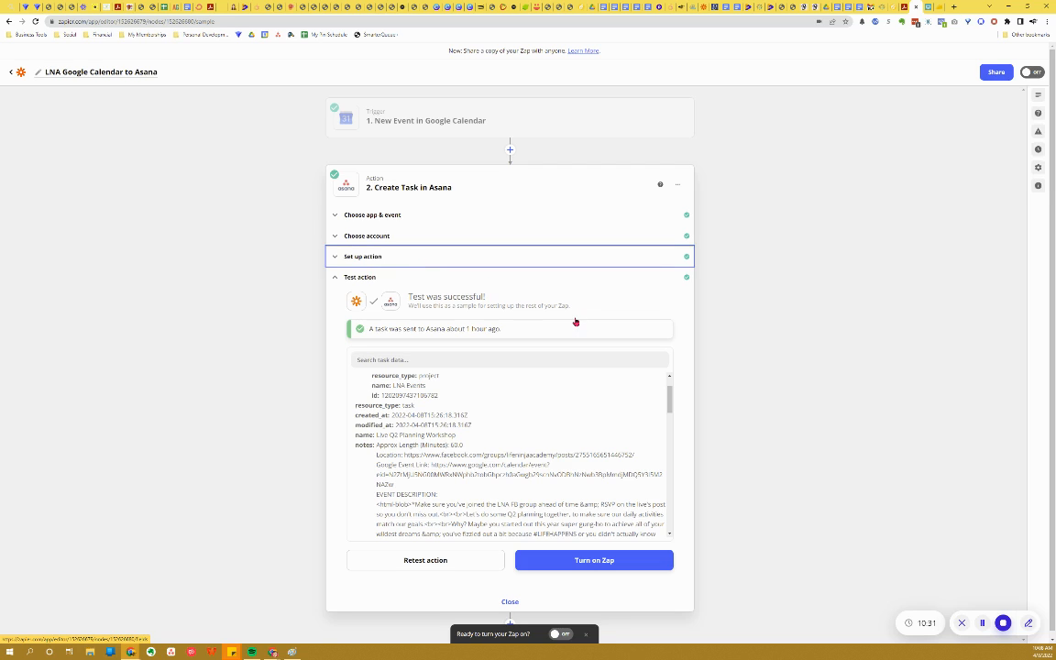
pyautogui.scroll(-5, 574, 389)
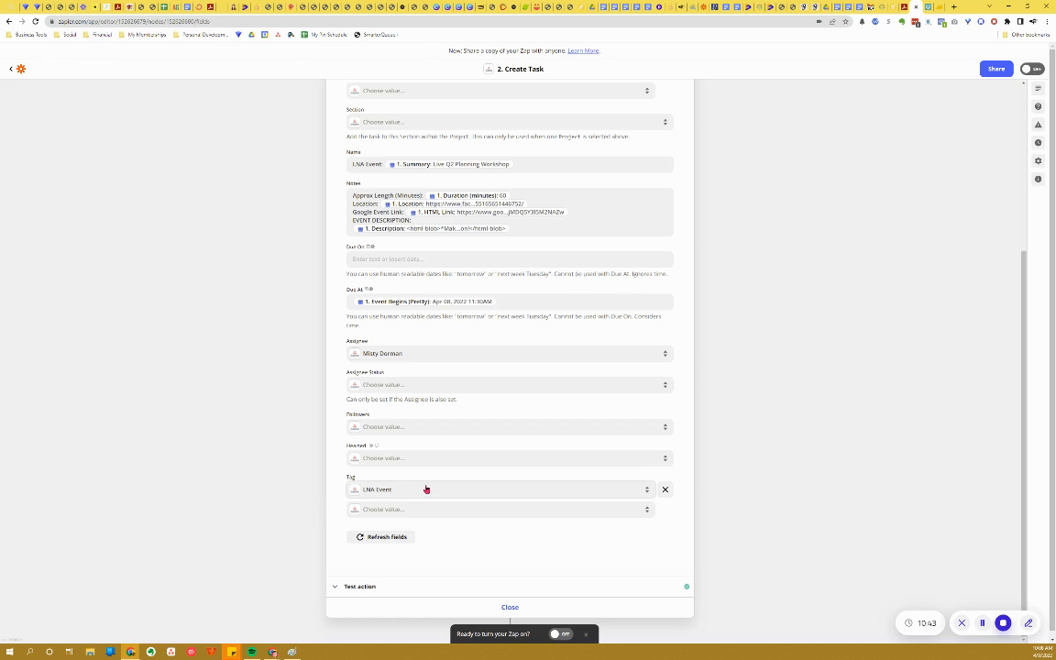
pyautogui.scroll(-1, 413, 550)
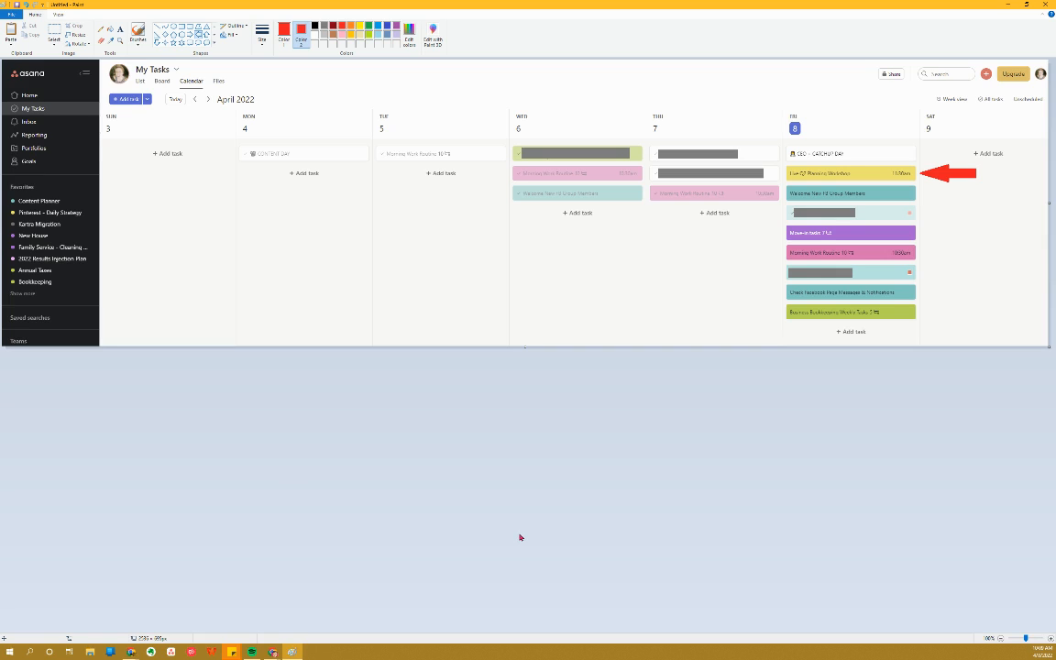
pyautogui.hotkey('alt', 'Tab')
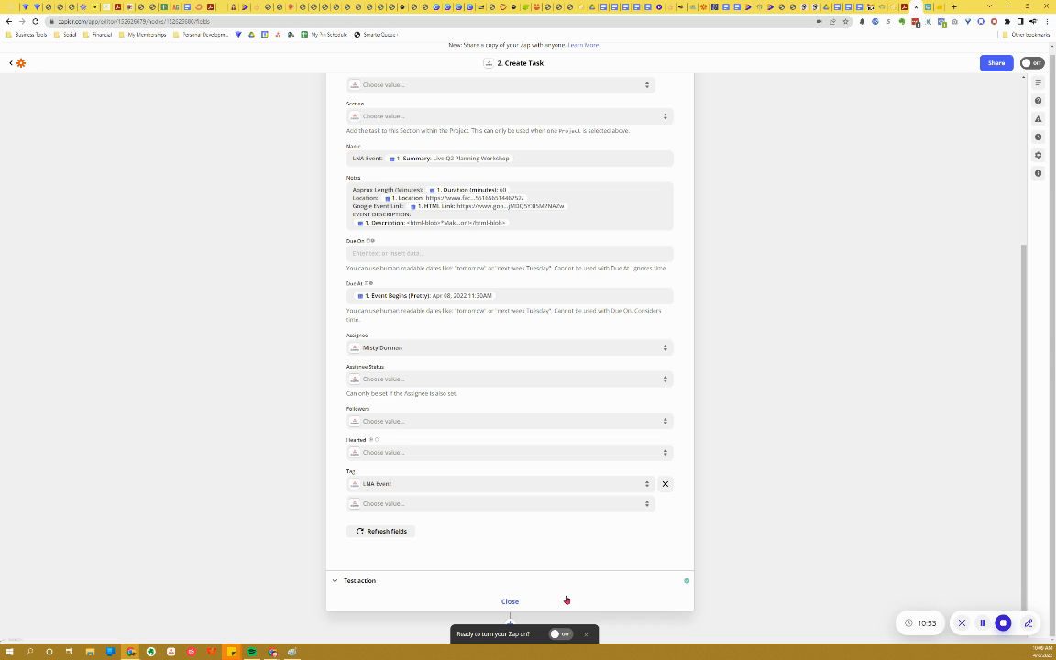
# Turn on the Zap and switch to Paint to view the Asana calendar screenshot.
pyautogui.click(560, 634)
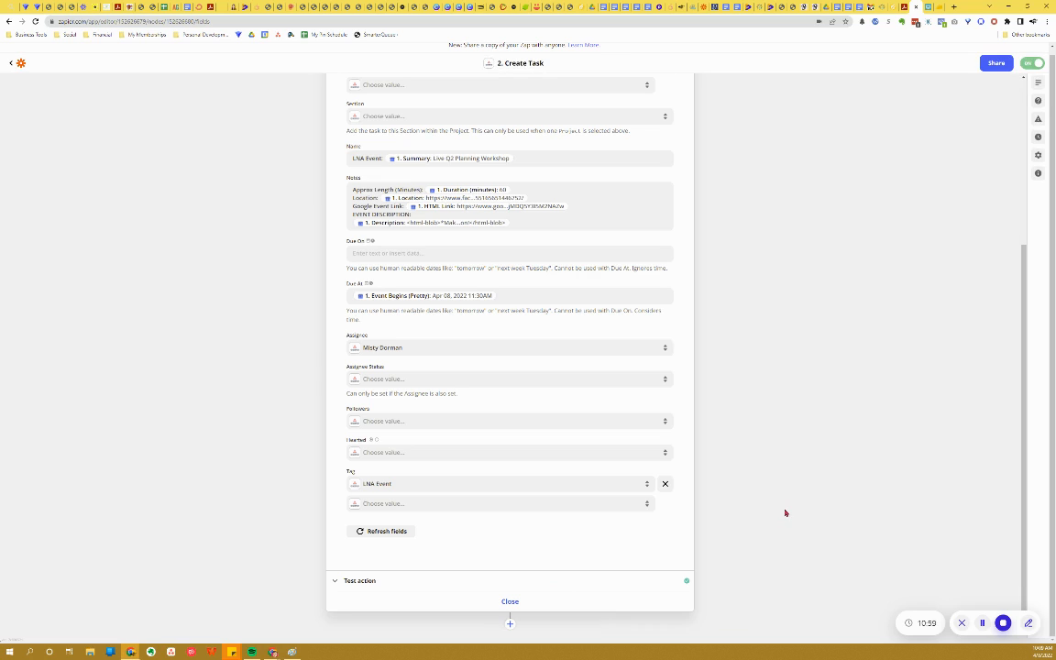
pyautogui.hotkey('alt', 'Tab')
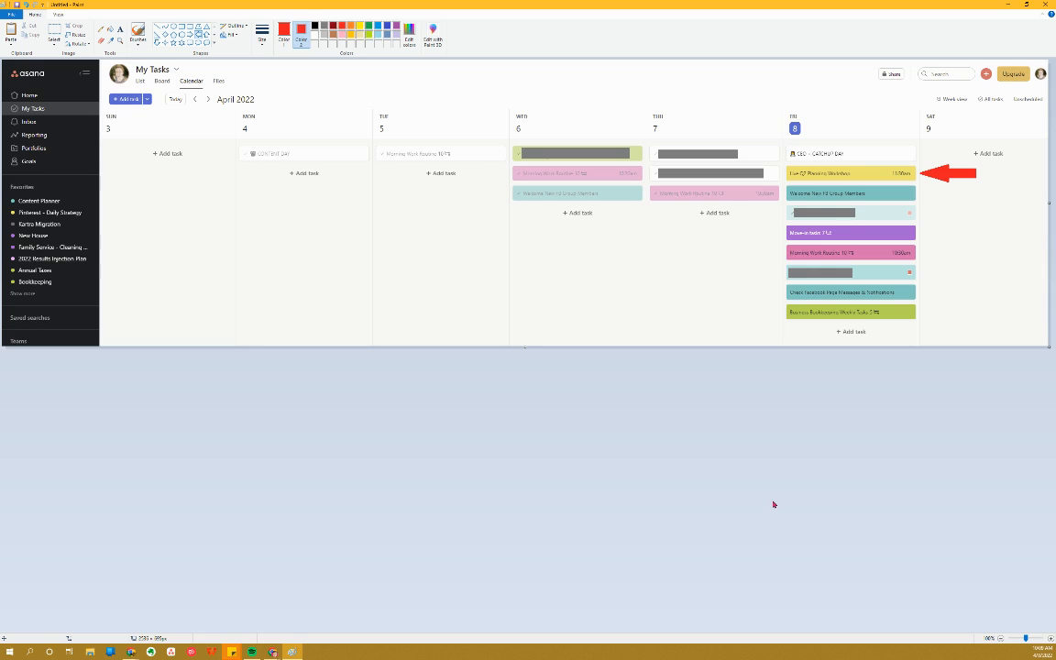
pyautogui.hotkey('alt', 'Tab')
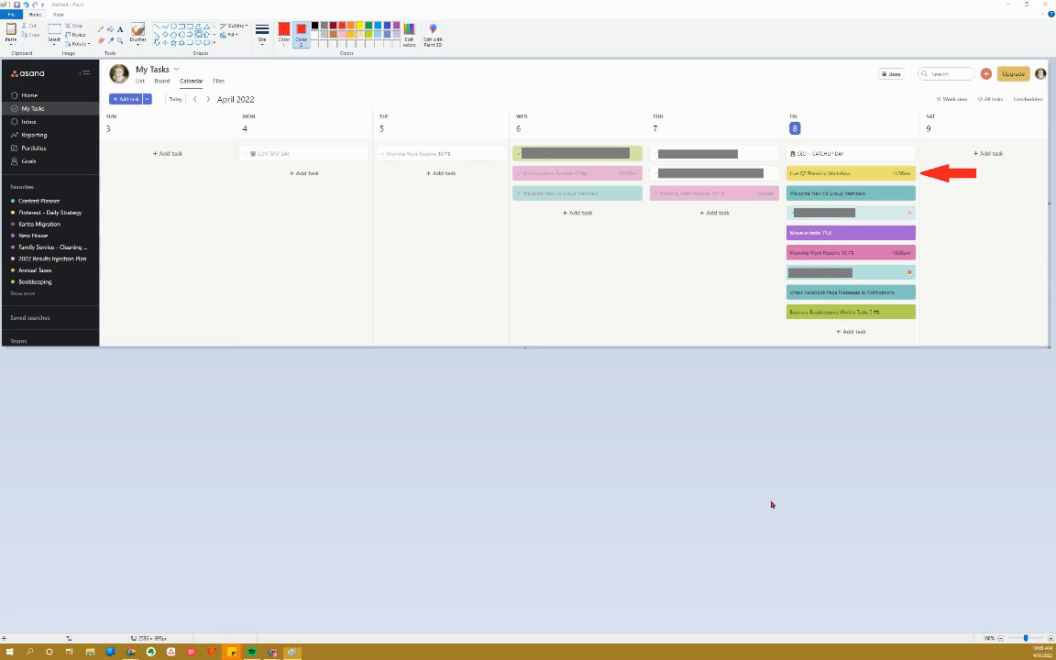